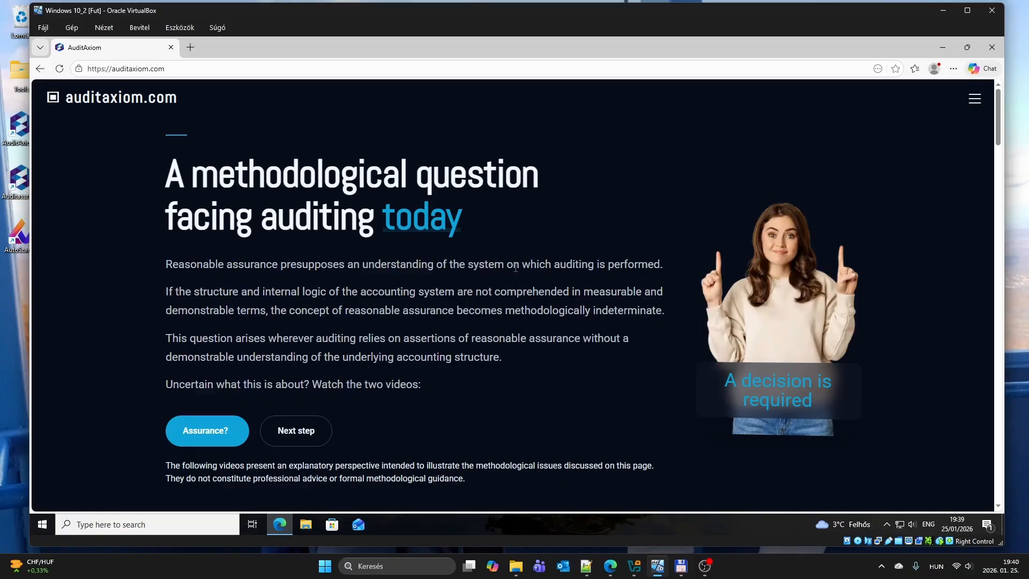
Step: Download the AuditAxiom installer from the website and keep the flagged AuditAxiomSetup.exe file anyway
{"action": "scroll", "coordinate": [516, 267], "scroll_direction": "down", "scroll_amount": 10}
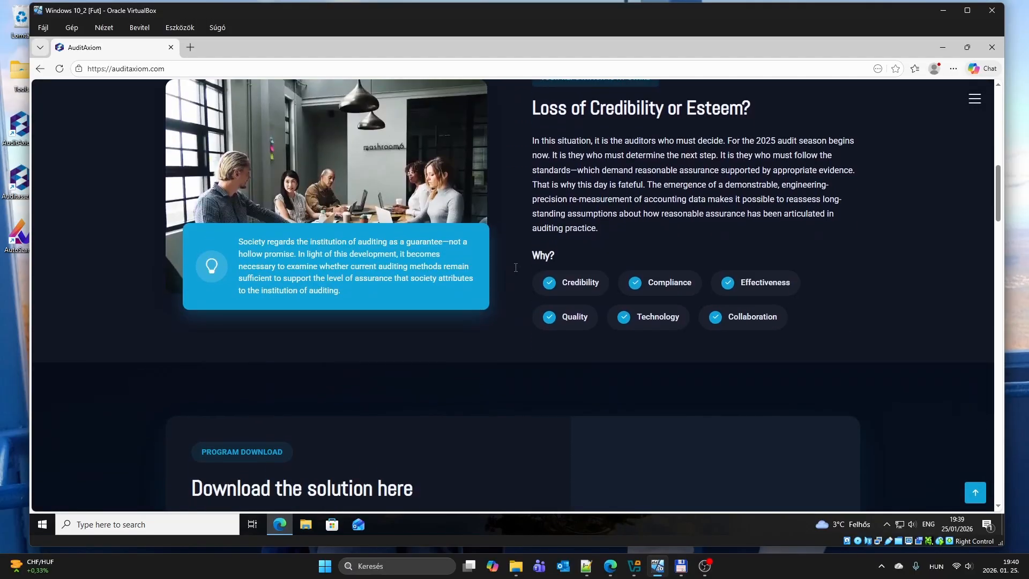
{"action": "scroll", "coordinate": [515, 267], "scroll_direction": "down", "scroll_amount": 5}
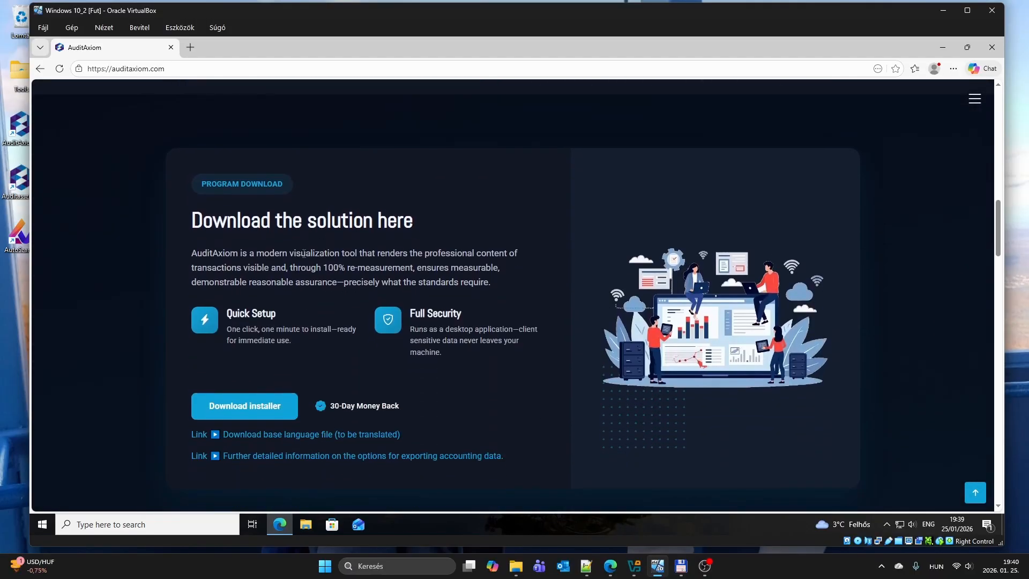
{"action": "left_click", "coordinate": [258, 416]}
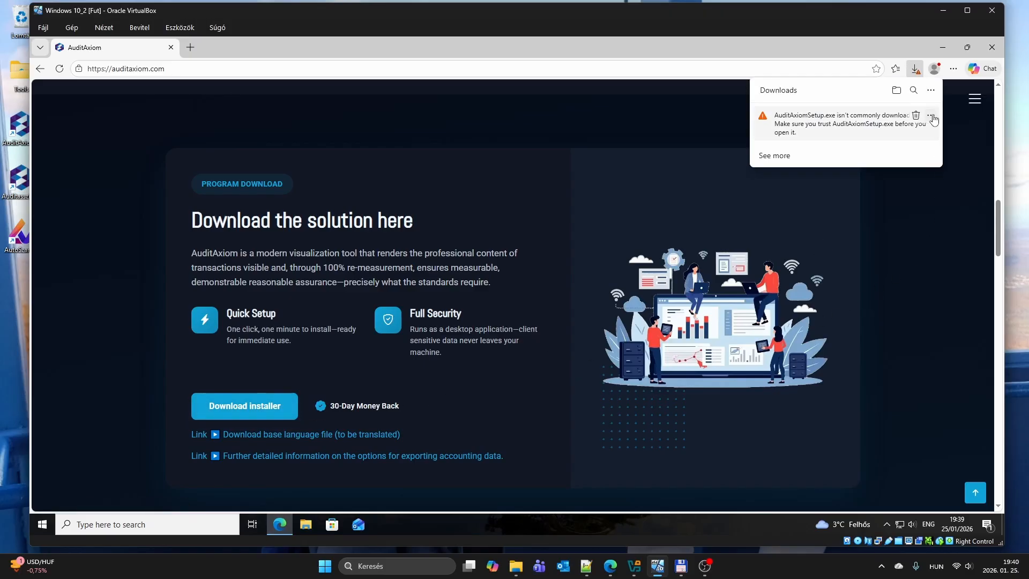
{"action": "left_click", "coordinate": [931, 116]}
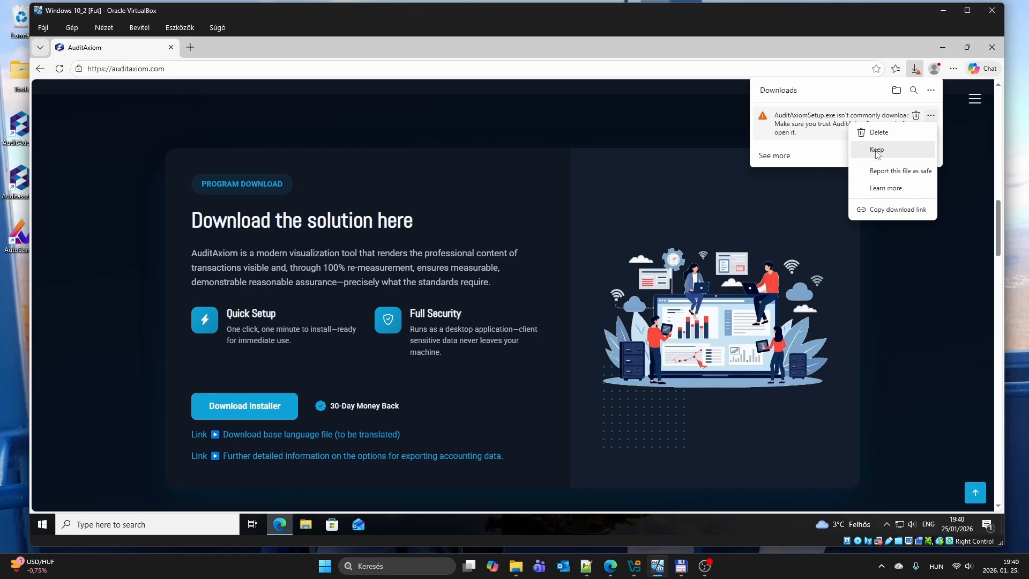
{"action": "left_click", "coordinate": [876, 150]}
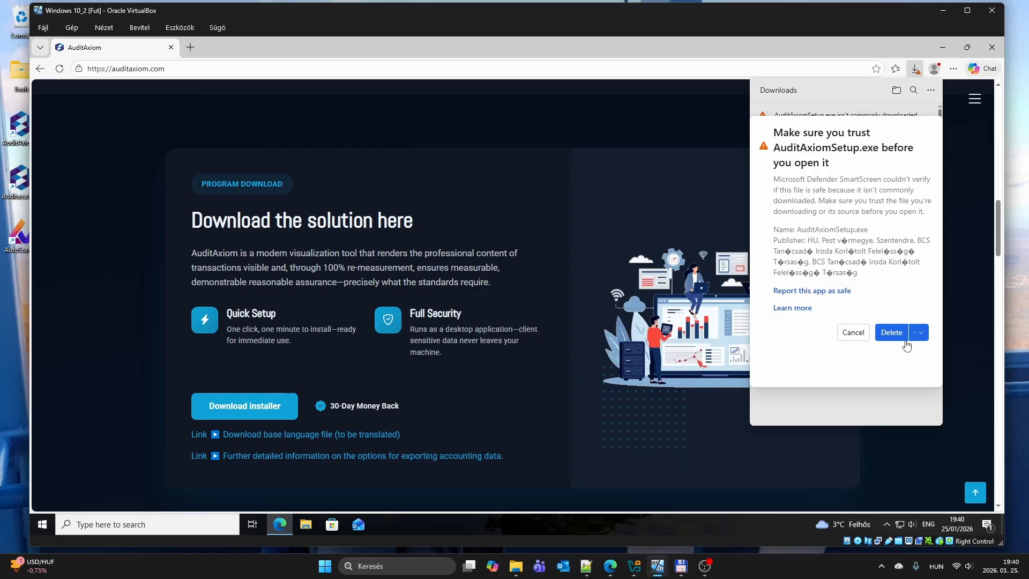
{"action": "left_click", "coordinate": [923, 335]}
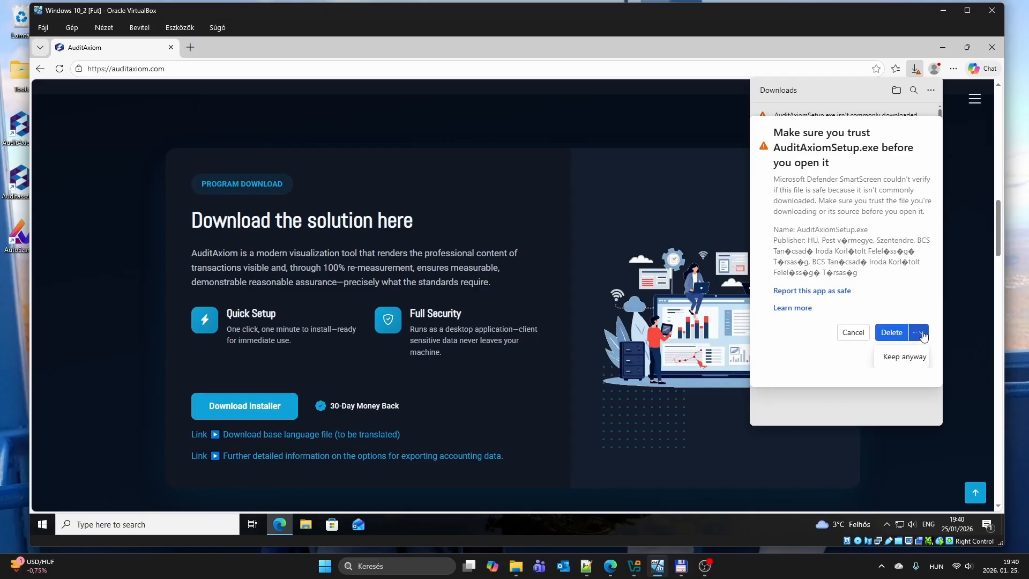
{"action": "left_click", "coordinate": [905, 356]}
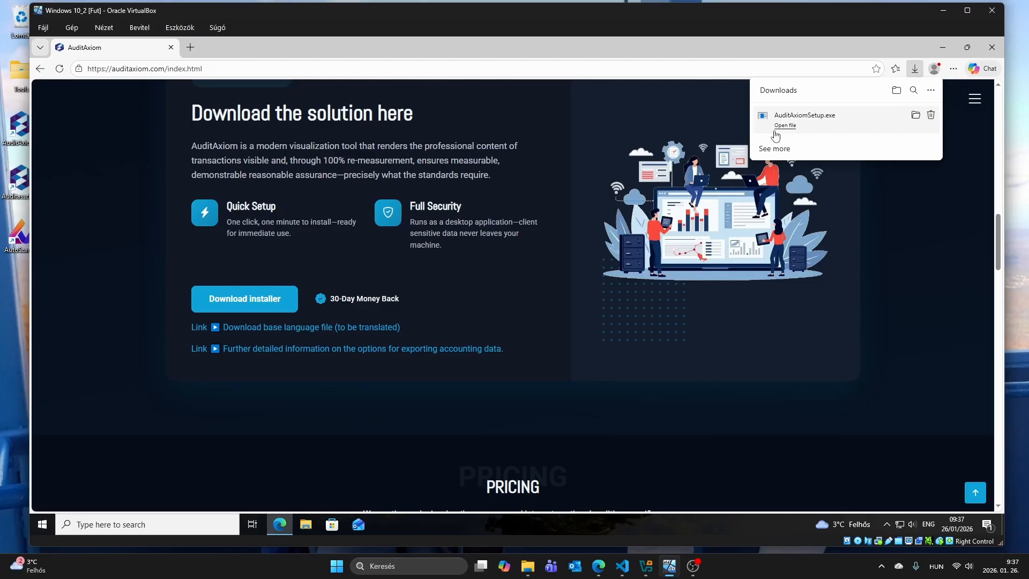
Step: Run the downloaded AuditAxiomSetup.exe as administrator, allowing it past the SmartScreen and User Account Control prompts
{"action": "left_click", "coordinate": [915, 115]}
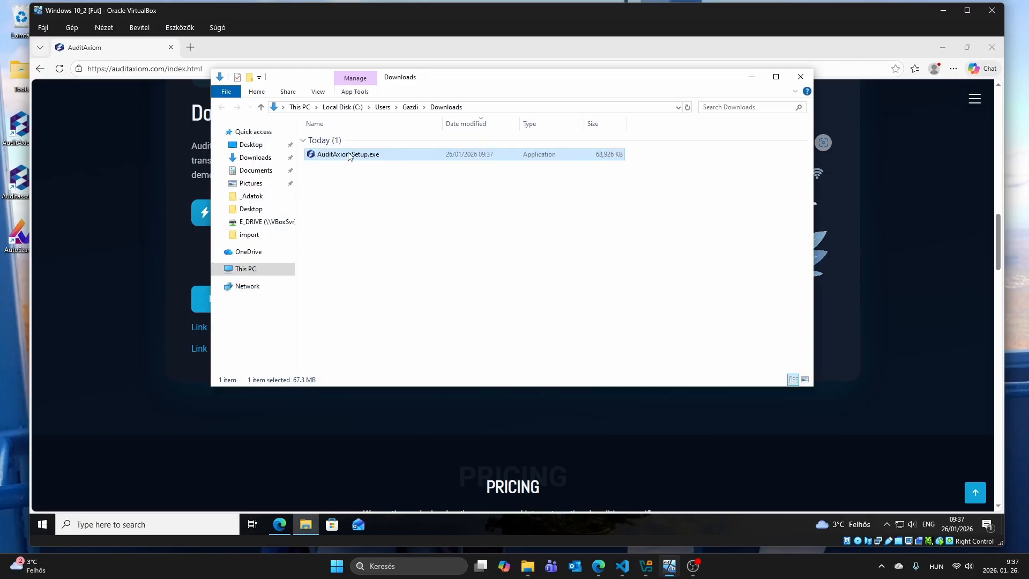
{"action": "right_click", "coordinate": [347, 158]}
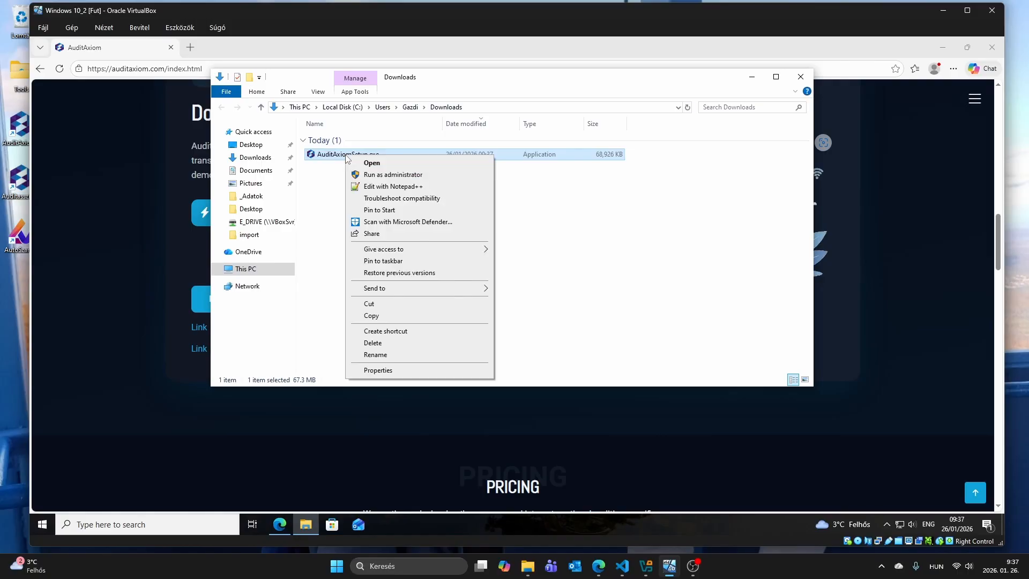
{"action": "left_click", "coordinate": [395, 176]}
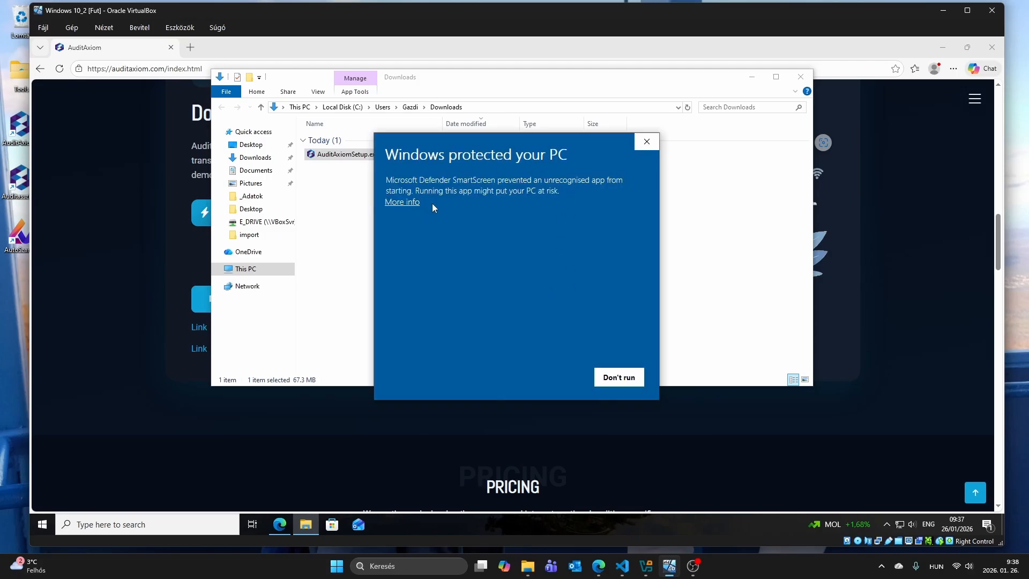
{"action": "left_click", "coordinate": [408, 203]}
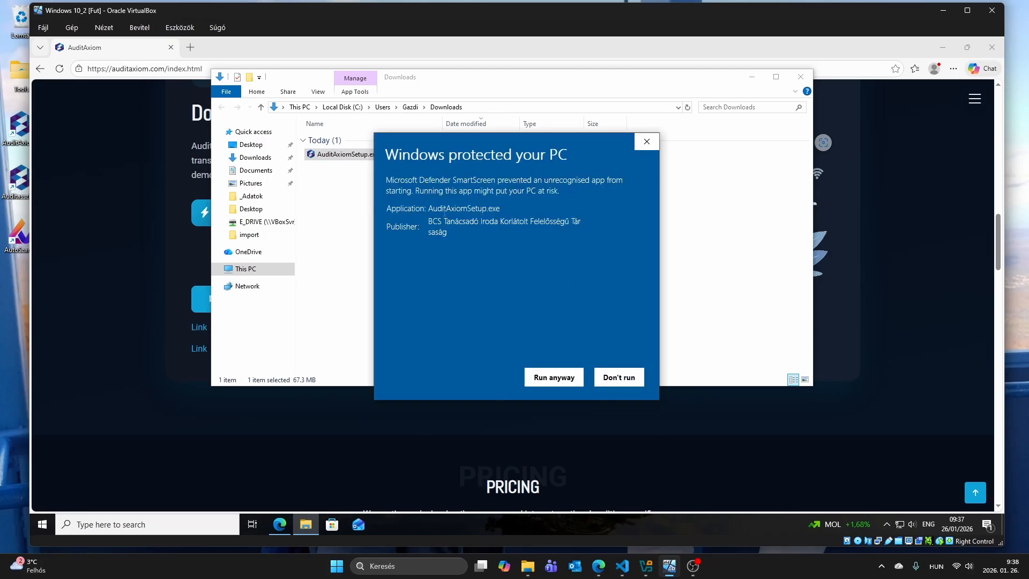
{"action": "left_click", "coordinate": [554, 377]}
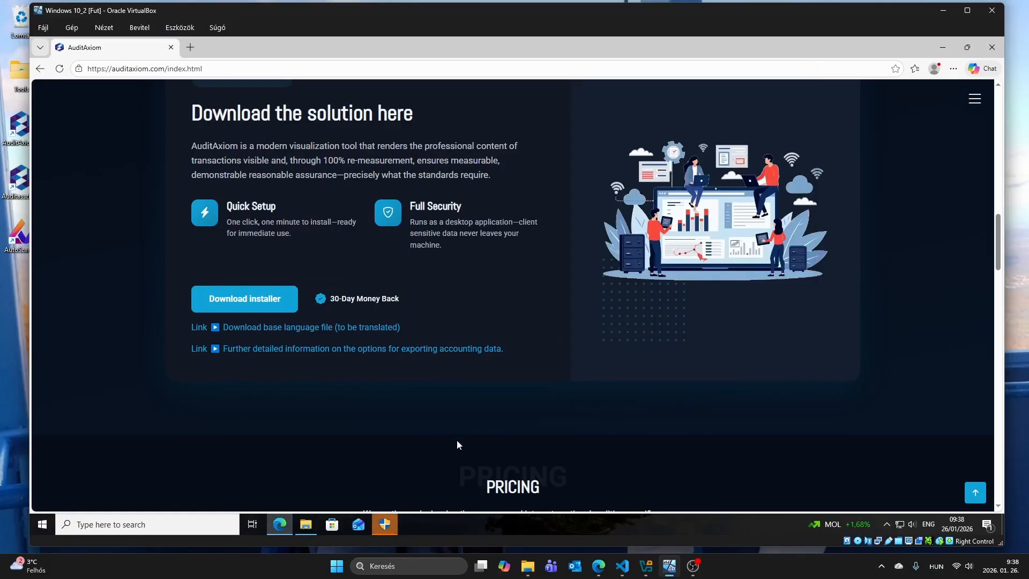
{"action": "left_click", "coordinate": [388, 529]}
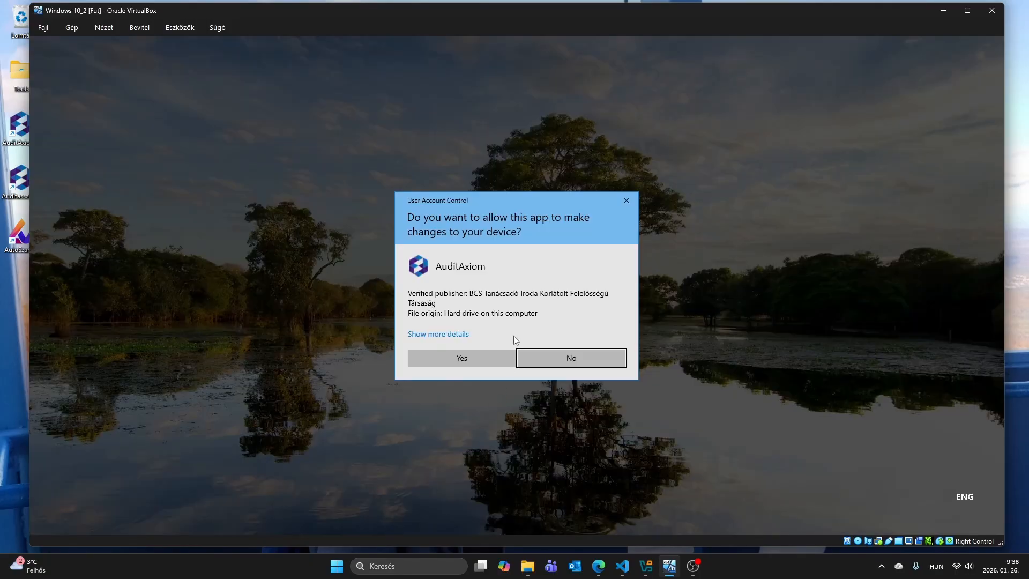
{"action": "left_click", "coordinate": [470, 357]}
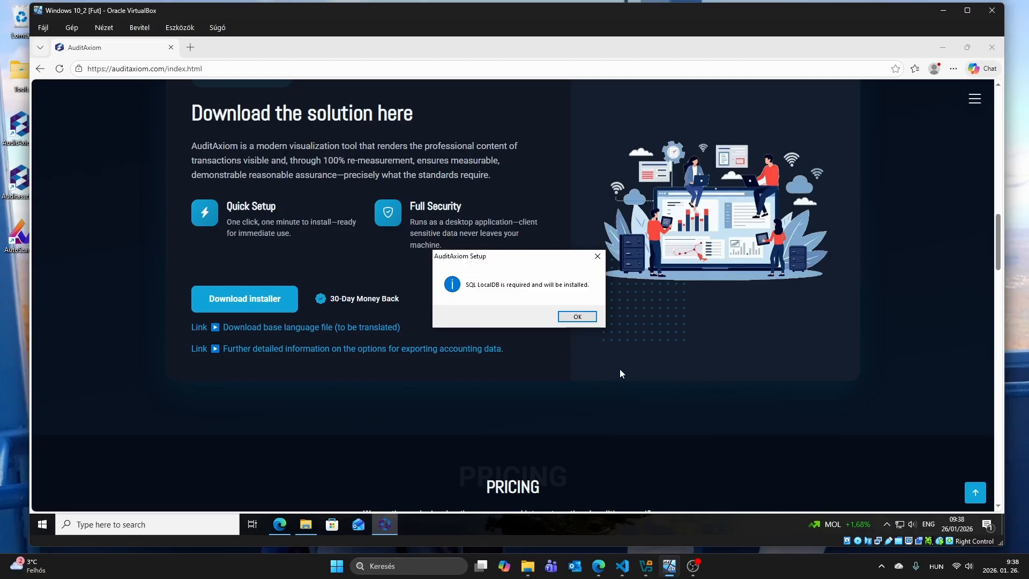
Step: Install AuditAxiom with SQL LocalDB and all default components, and launch the program on finishing setup
{"action": "left_click", "coordinate": [943, 49]}
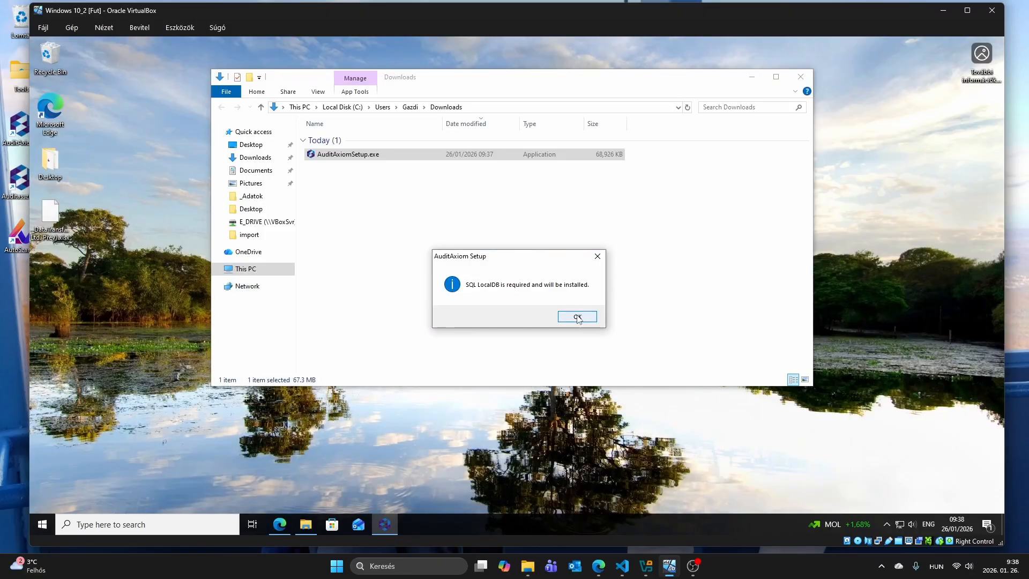
{"action": "left_click", "coordinate": [577, 318]}
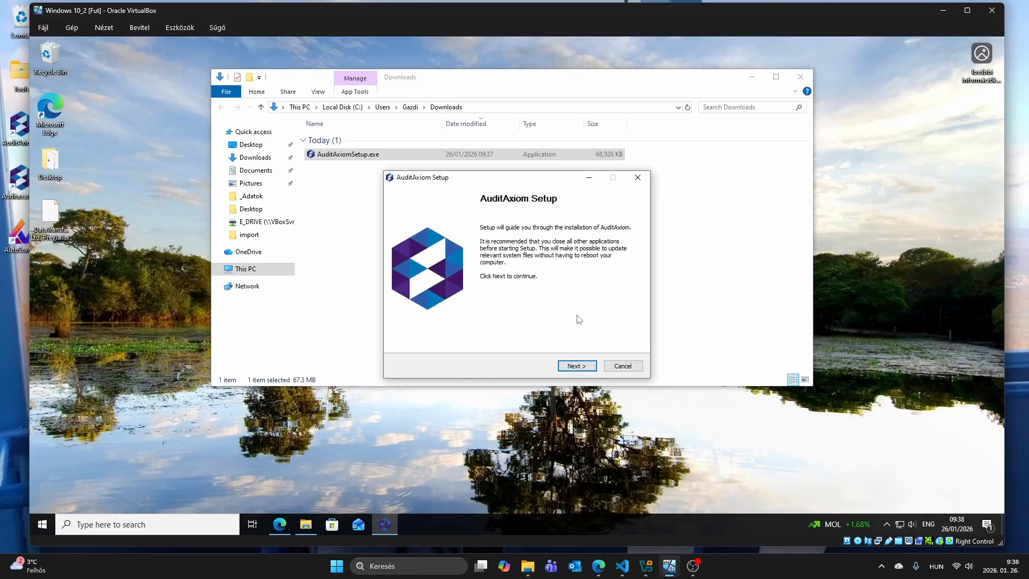
{"action": "left_click", "coordinate": [577, 366]}
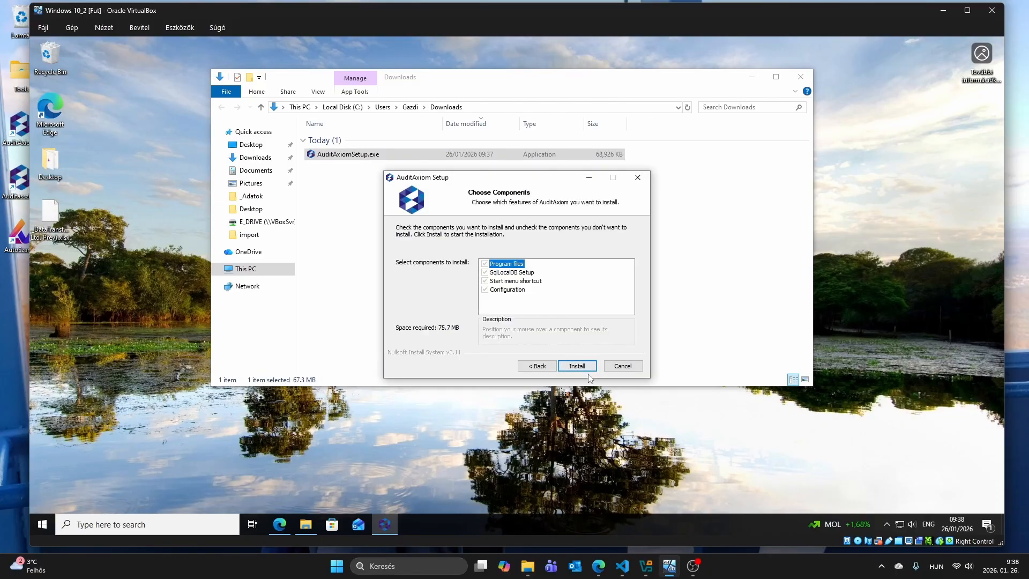
{"action": "left_click", "coordinate": [577, 366]}
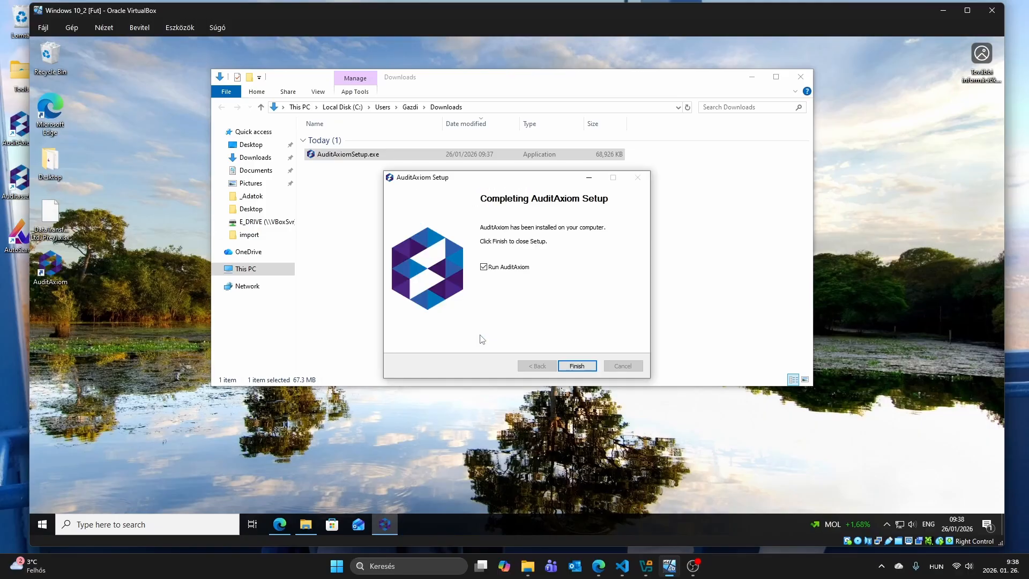
{"action": "left_click", "coordinate": [574, 367]}
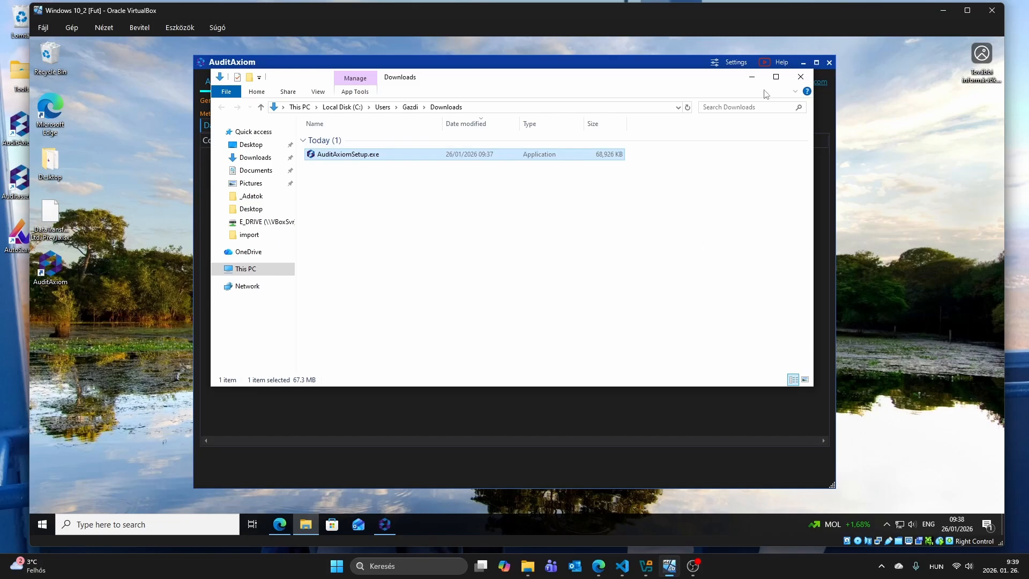
Step: Minimize the Downloads window, let AuditAxiom create its initial company databases, and enter 1. Company
{"action": "left_click", "coordinate": [752, 77]}
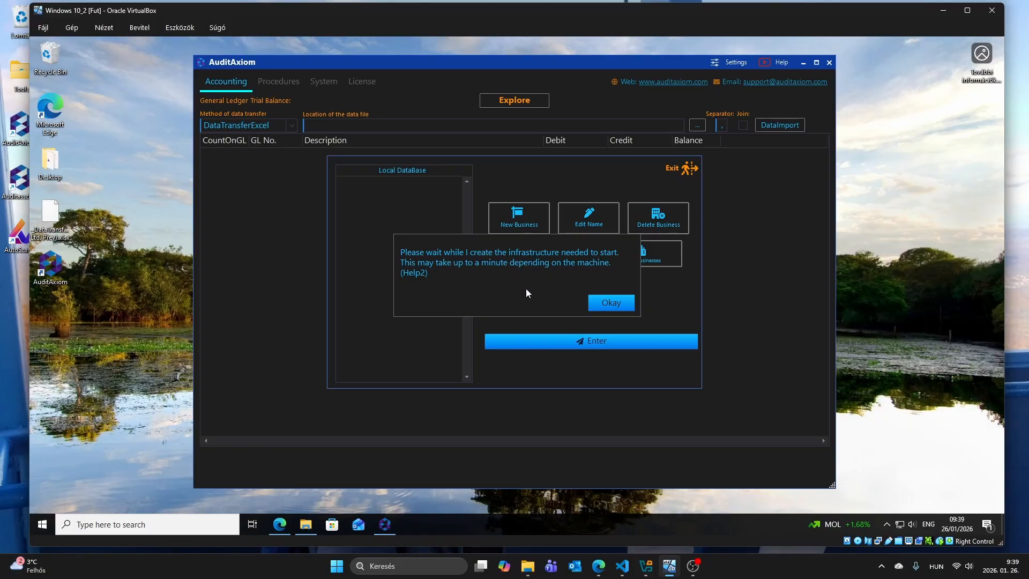
{"action": "left_click", "coordinate": [620, 303]}
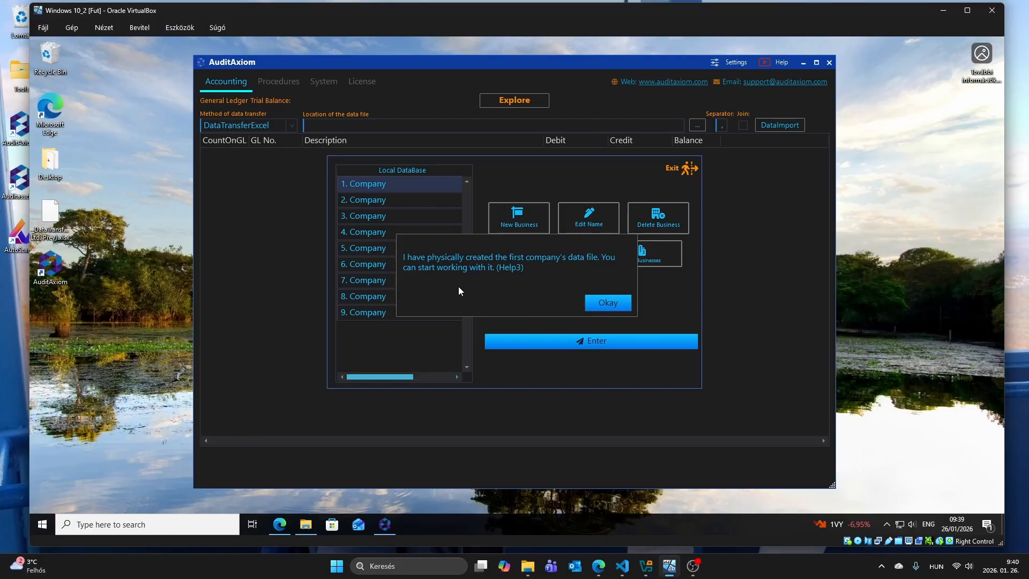
{"action": "left_click", "coordinate": [616, 300]}
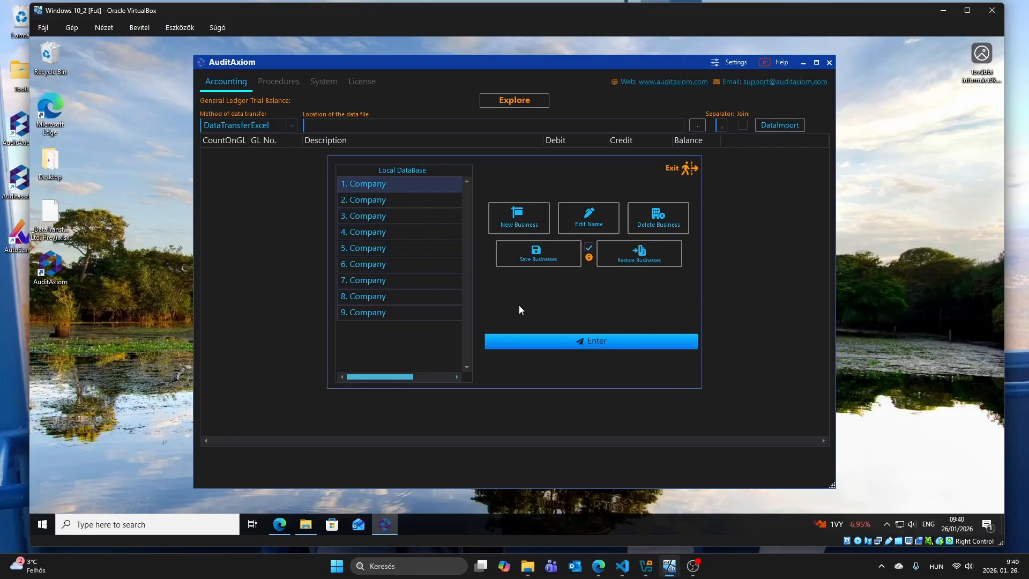
{"action": "left_click", "coordinate": [600, 346]}
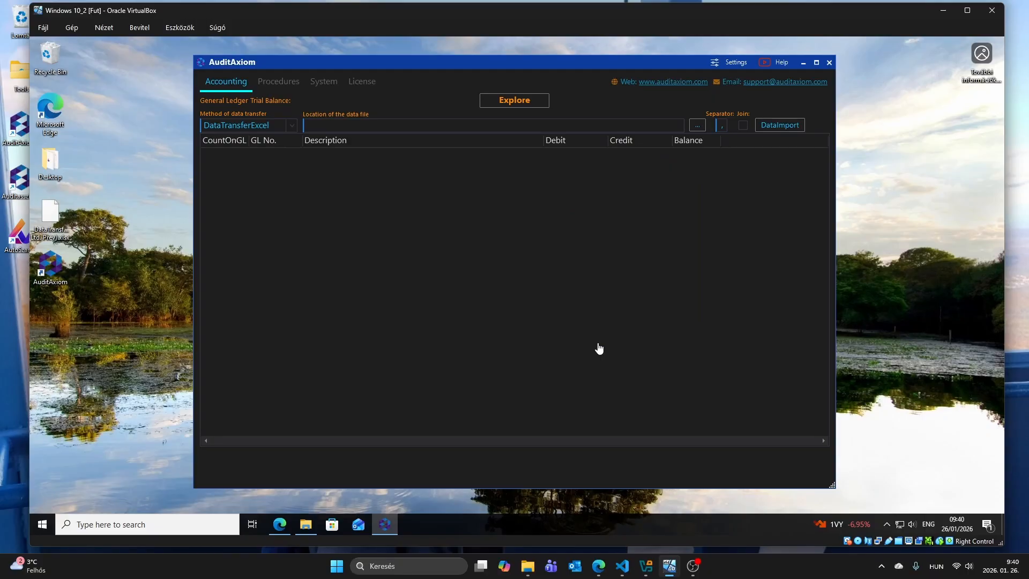
Step: Start the program purchase from AuditAxiom's license page and close the checkout page after the payment
{"action": "left_click", "coordinate": [358, 85]}
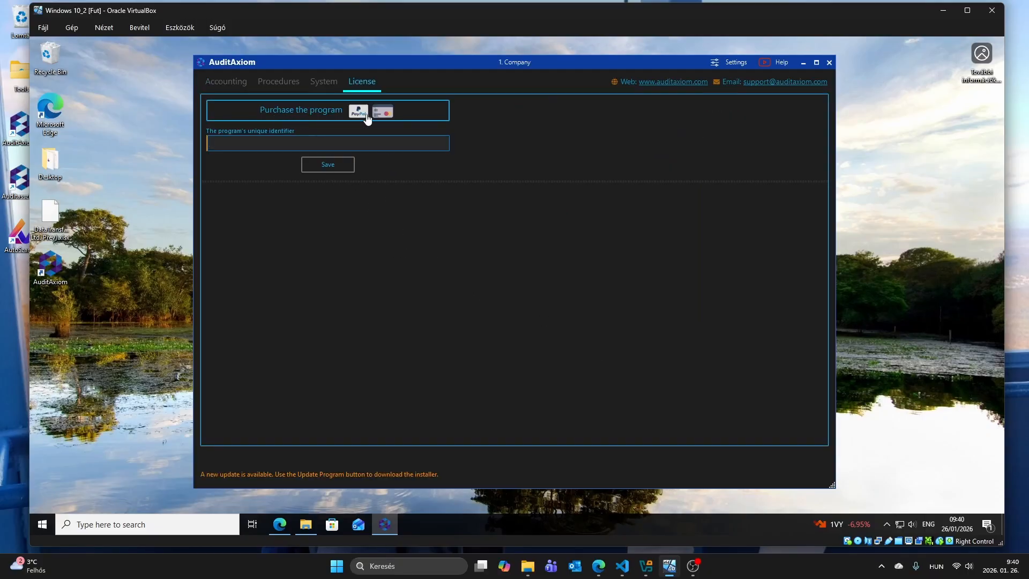
{"action": "left_click", "coordinate": [317, 112]}
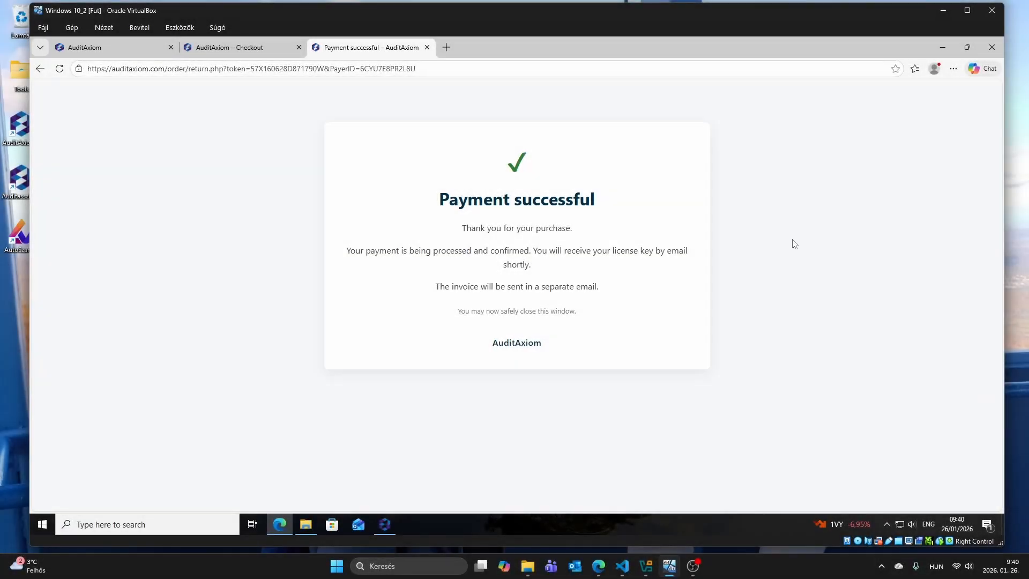
{"action": "left_click", "coordinate": [299, 47]}
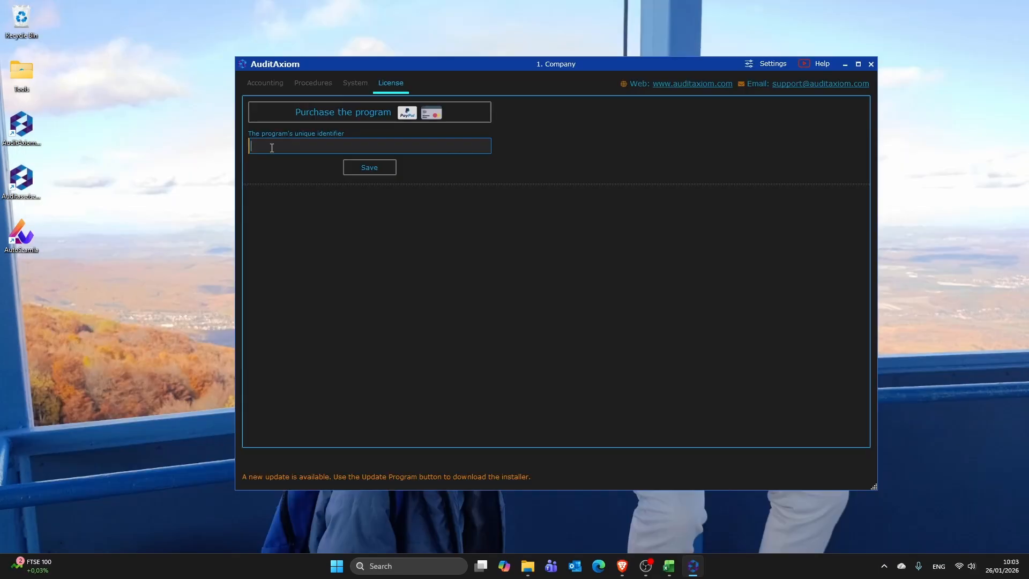
Step: Paste the license key into the program's unique identifier field and save it
{"action": "key", "text": "ctrl+v"}
{"action": "left_click", "coordinate": [367, 168]}
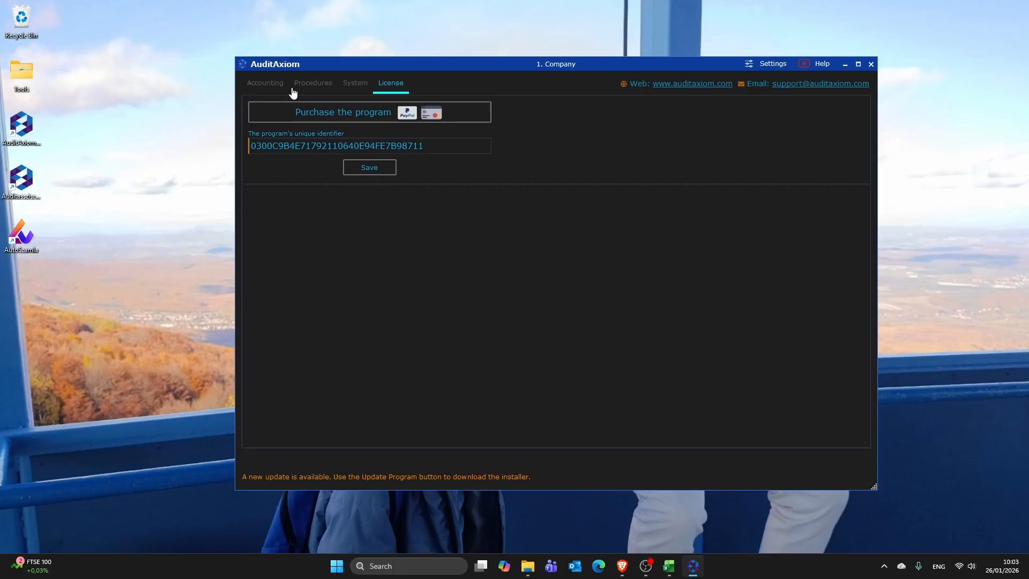
Step: Save the Excel template file from the basic functions to the Downloads folder as Excel template file_2026-01-26_10-03.xlsx
{"action": "left_click", "coordinate": [266, 84]}
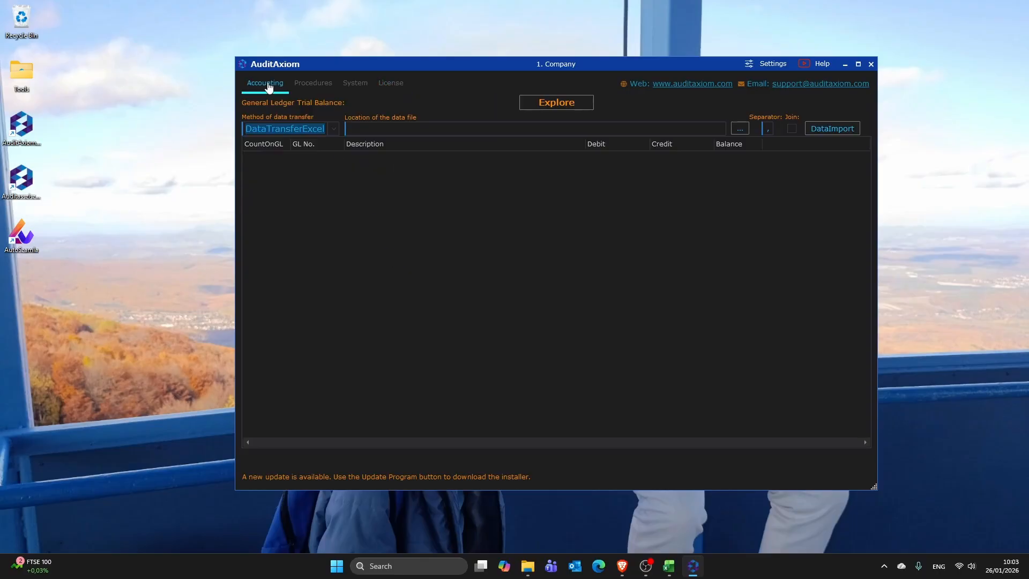
{"action": "left_click", "coordinate": [311, 86]}
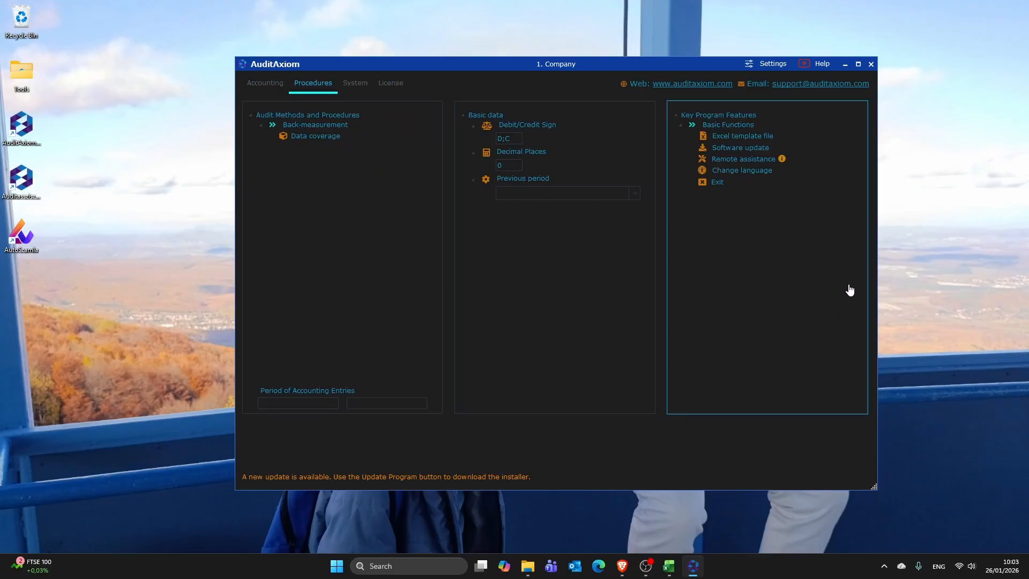
{"action": "left_click", "coordinate": [749, 139]}
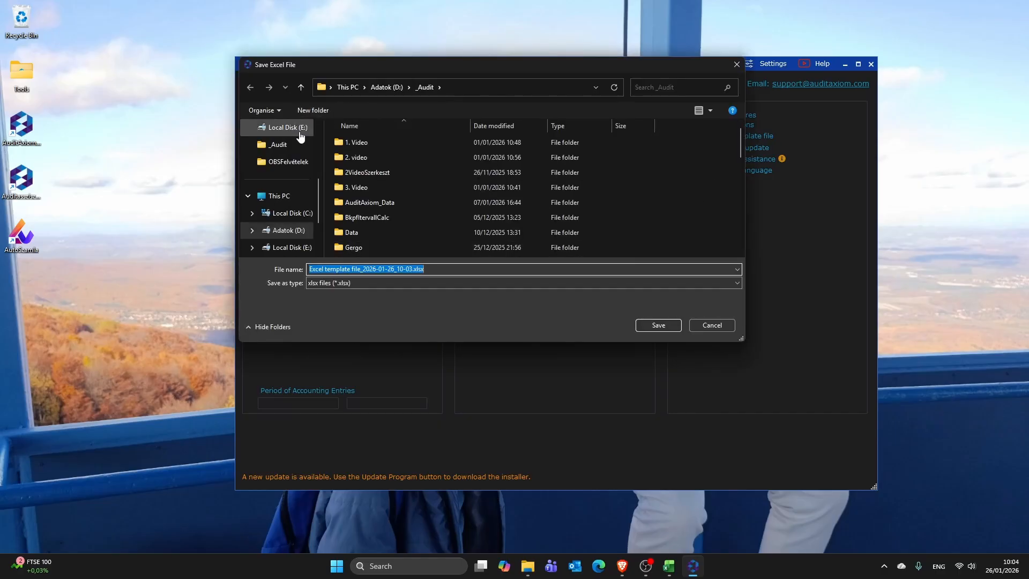
{"action": "scroll", "coordinate": [289, 216], "scroll_direction": "up", "scroll_amount": 5}
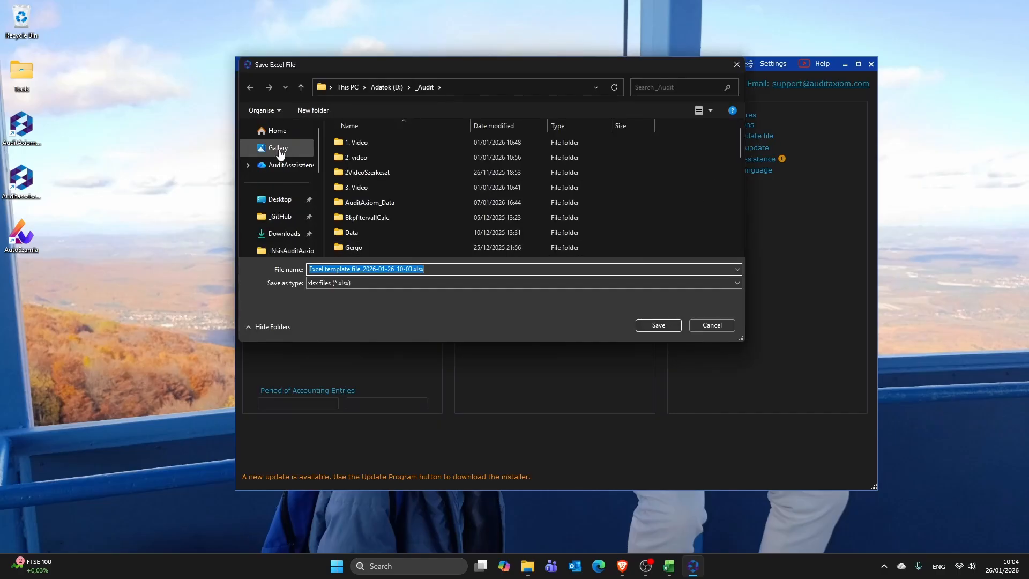
{"action": "left_click", "coordinate": [282, 234]}
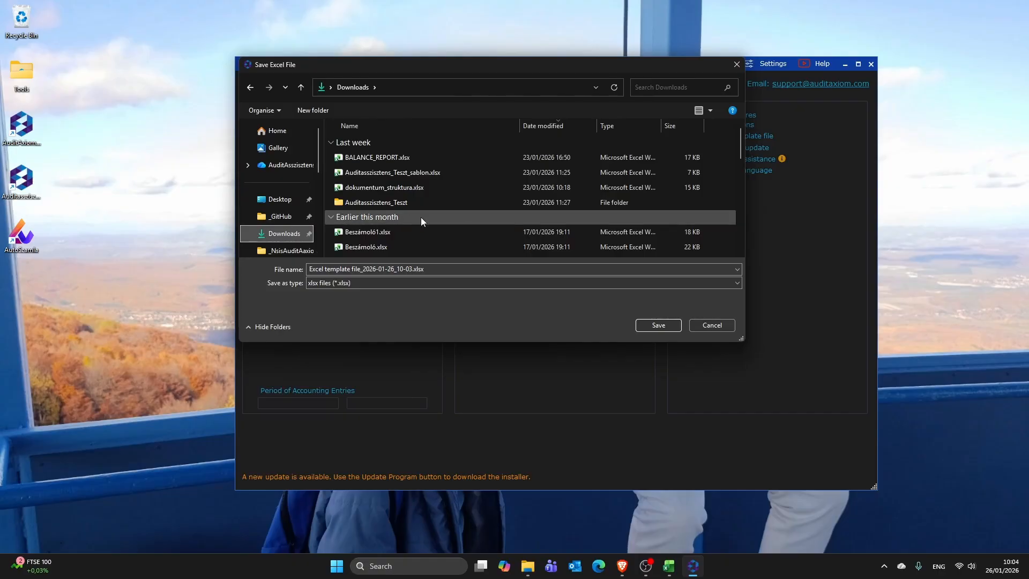
{"action": "left_click", "coordinate": [648, 327]}
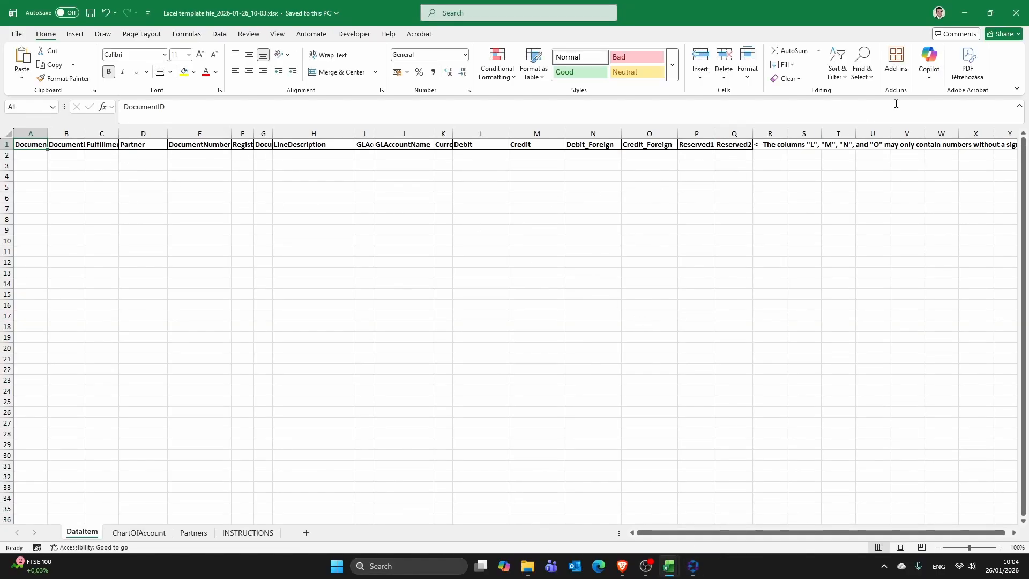
Step: Copy the selected accounting rows from the DataItem sheet of _DataTransfer(A-Busines ).xlsx into the template's DataItem sheet, starting at cell A2
{"action": "left_click", "coordinate": [989, 13]}
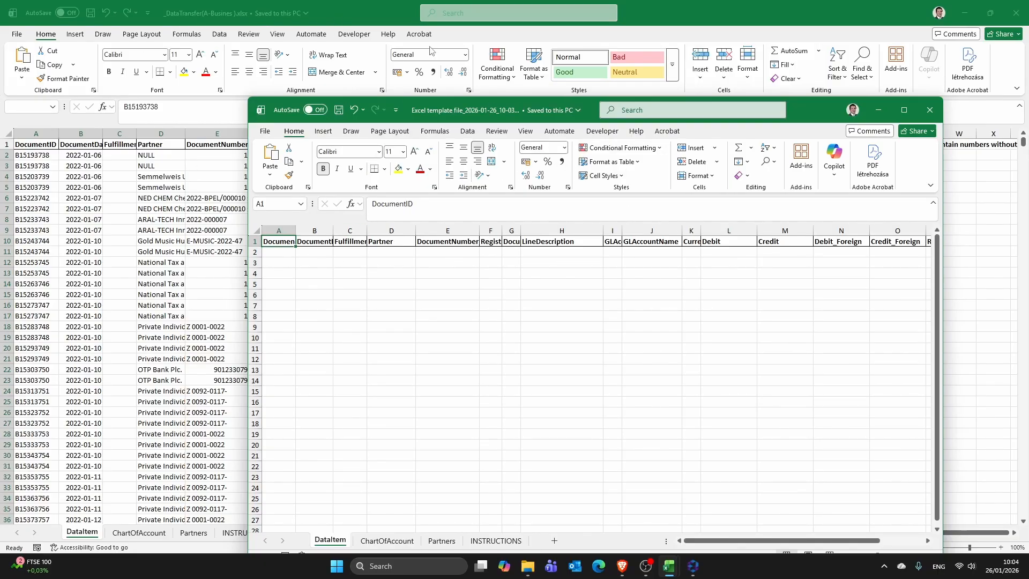
{"action": "left_click", "coordinate": [352, 3]}
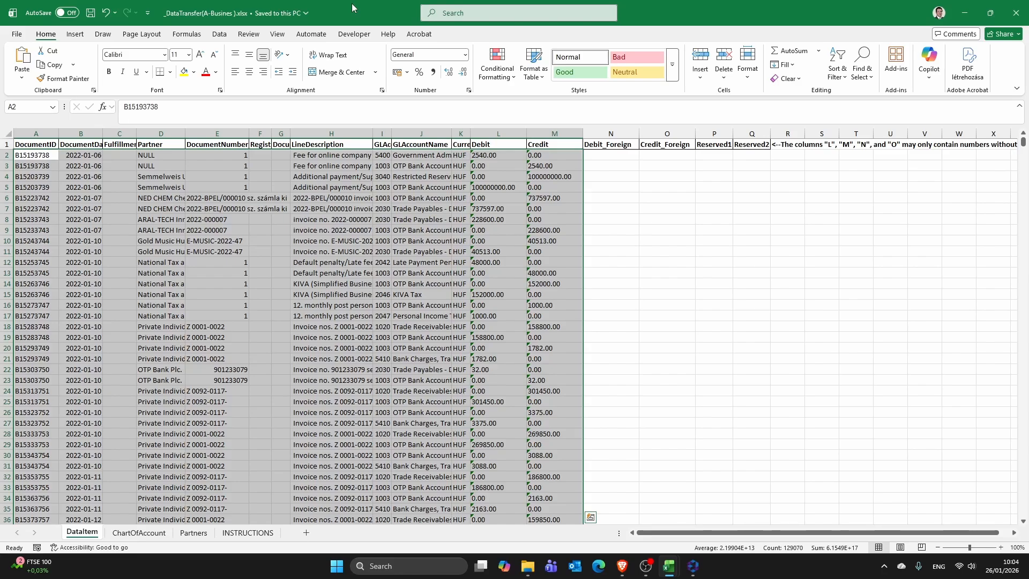
{"action": "key", "text": "ctrl+c"}
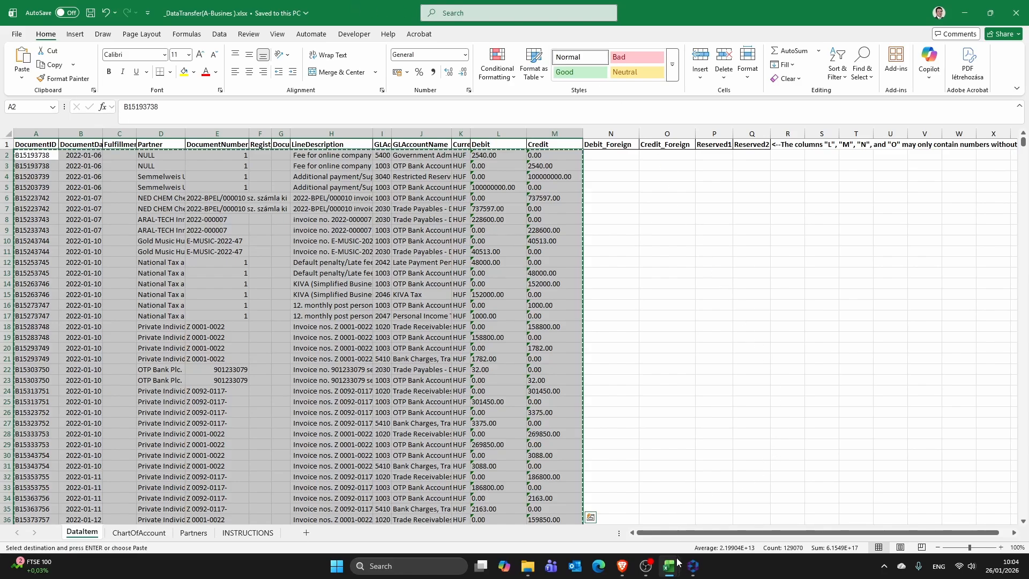
{"action": "mouse_move", "coordinate": [676, 564]}
{"action": "left_click", "coordinate": [690, 484]}
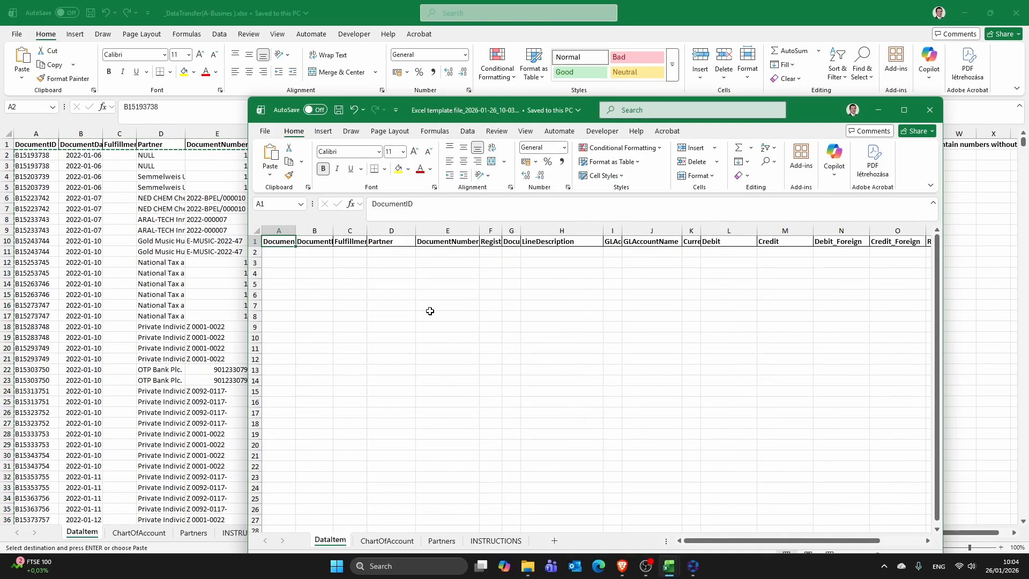
{"action": "left_click", "coordinate": [272, 254]}
{"action": "key", "text": "ctrl+v"}
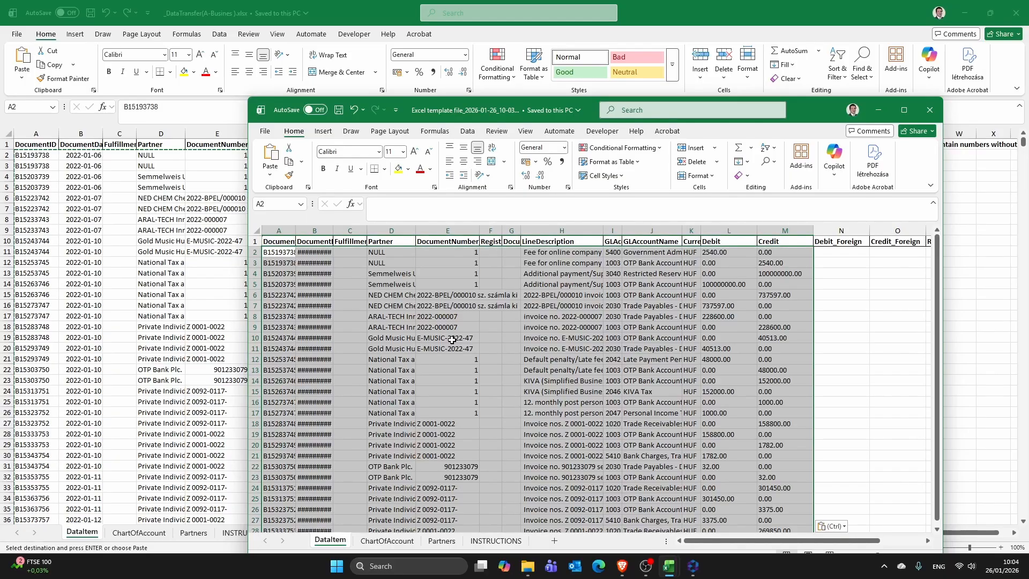
Step: Read the template's INSTRUCTIONS sheet, return to DataItem, then save the filled template and close both workbooks
{"action": "left_click_drag", "start_coordinate": [756, 109], "coordinate": [639, 33]}
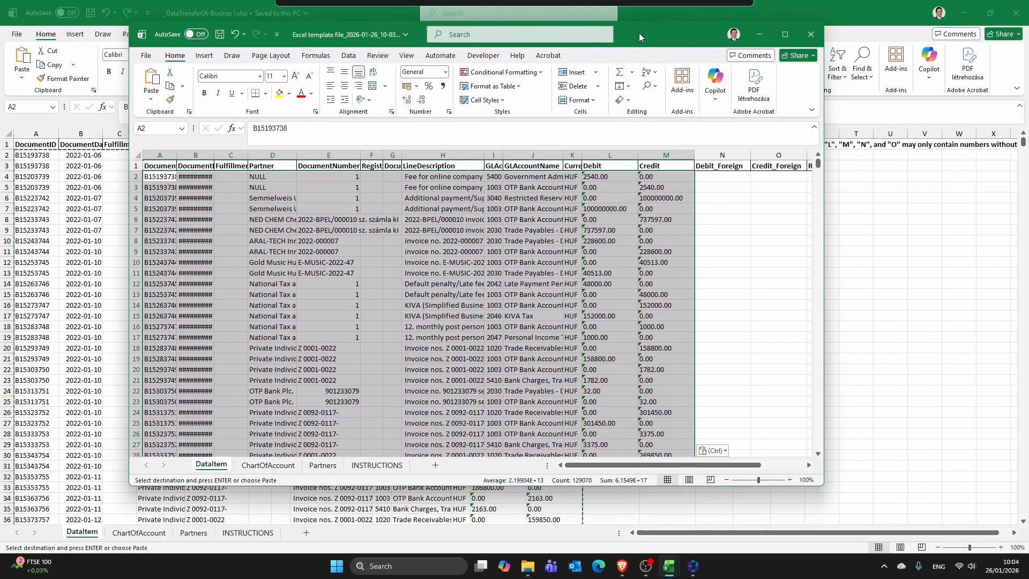
{"action": "left_click", "coordinate": [375, 465]}
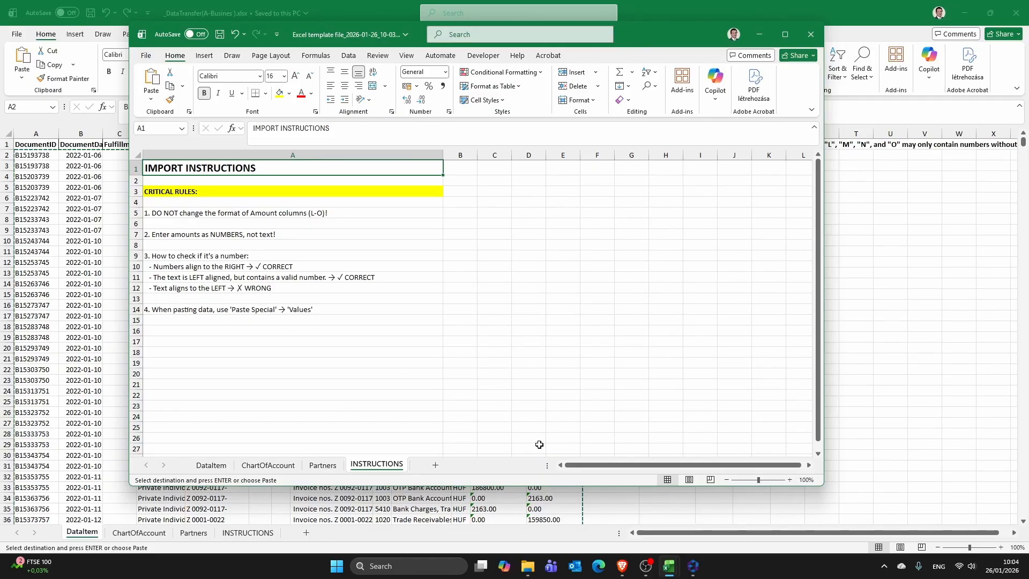
{"action": "left_click", "coordinate": [212, 466]}
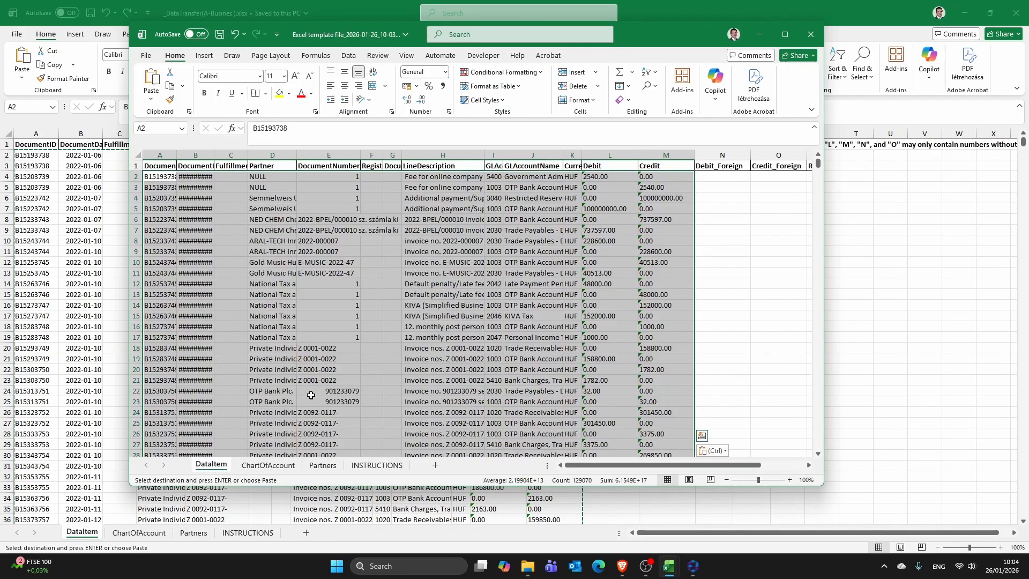
{"action": "left_click", "coordinate": [220, 36]}
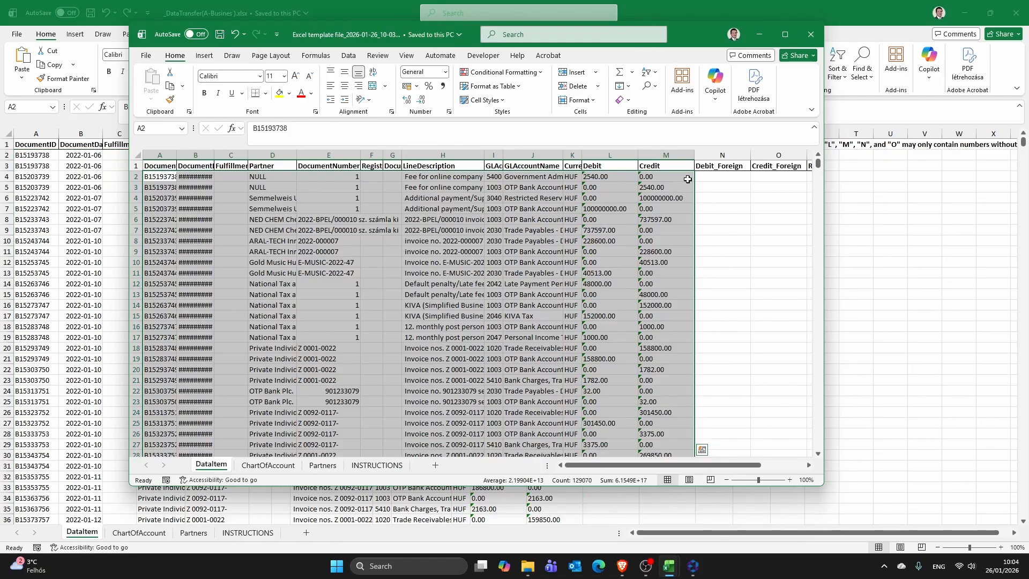
{"action": "left_click", "coordinate": [810, 34]}
{"action": "left_click", "coordinate": [1015, 12]}
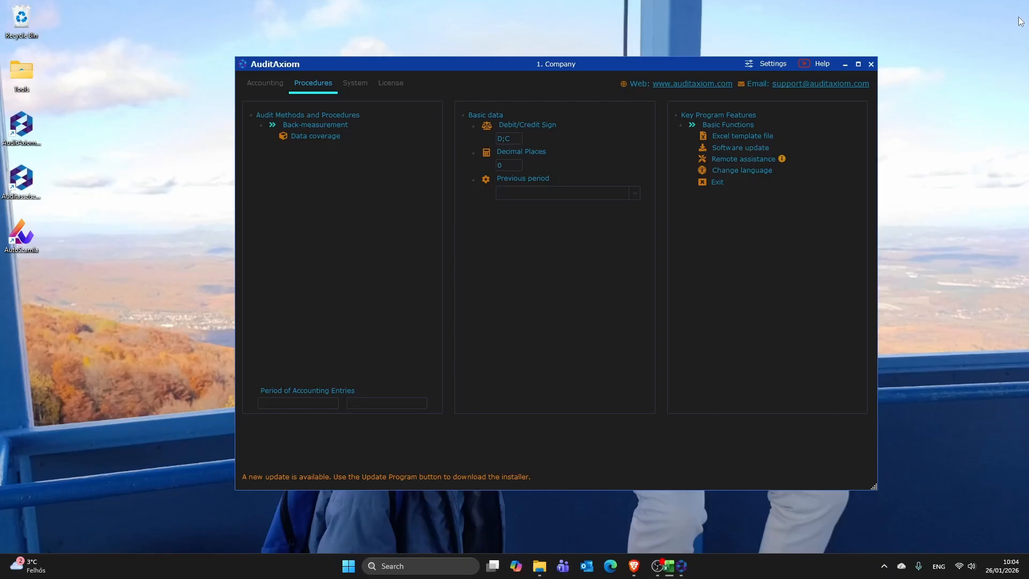
Step: Import Excel template file_2026-01-26_10-03.xlsx from Downloads into AuditAxiom's accounting data with the DataTransferExcel method
{"action": "left_click", "coordinate": [256, 94]}
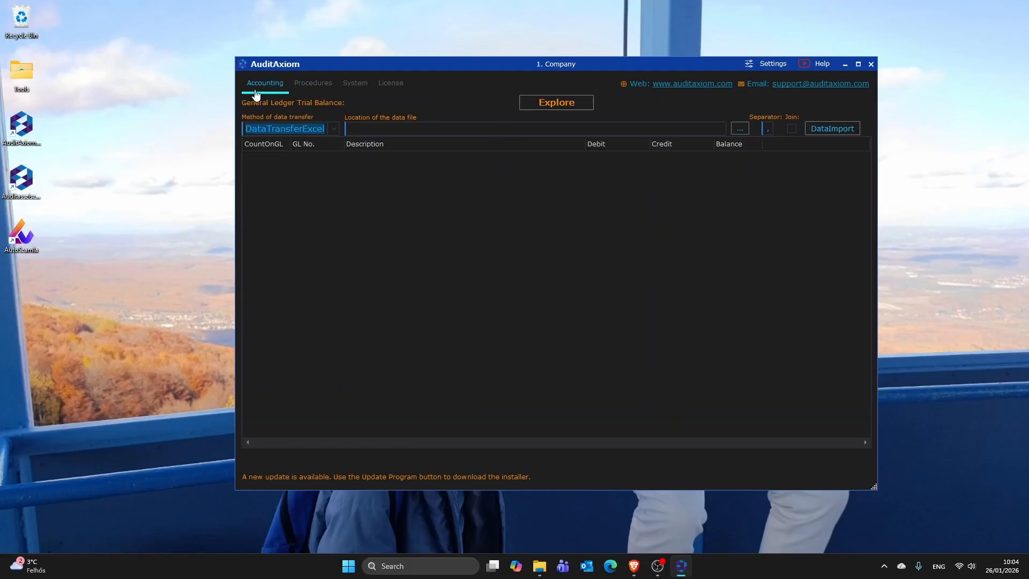
{"action": "left_click", "coordinate": [335, 133]}
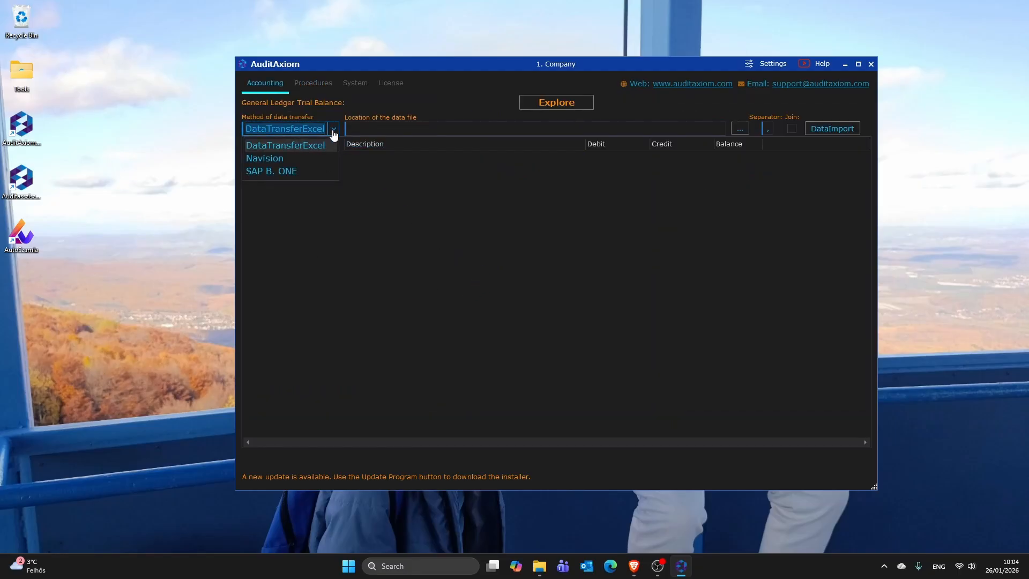
{"action": "left_click", "coordinate": [304, 144]}
{"action": "left_click", "coordinate": [740, 131]}
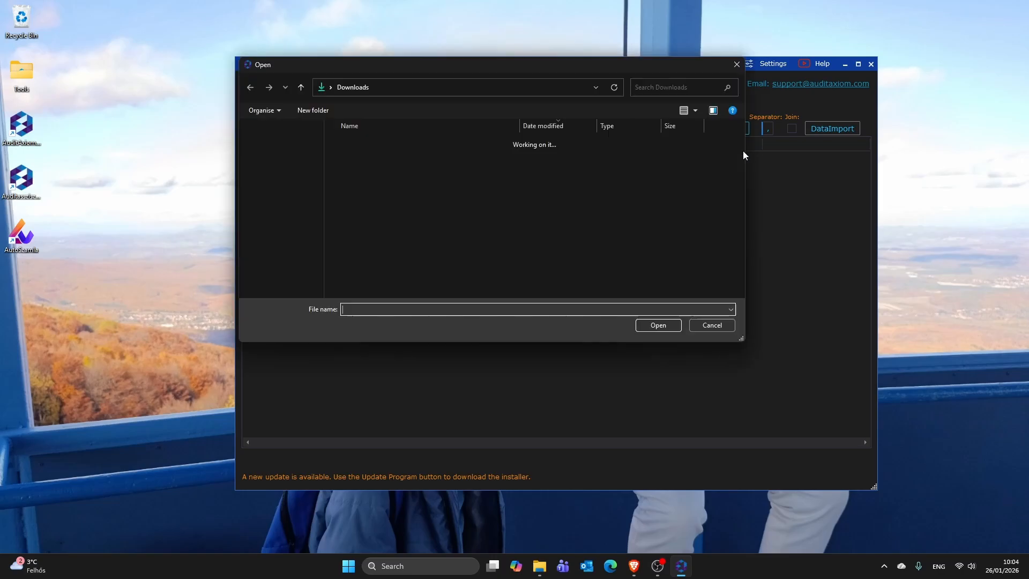
{"action": "left_click", "coordinate": [436, 163]}
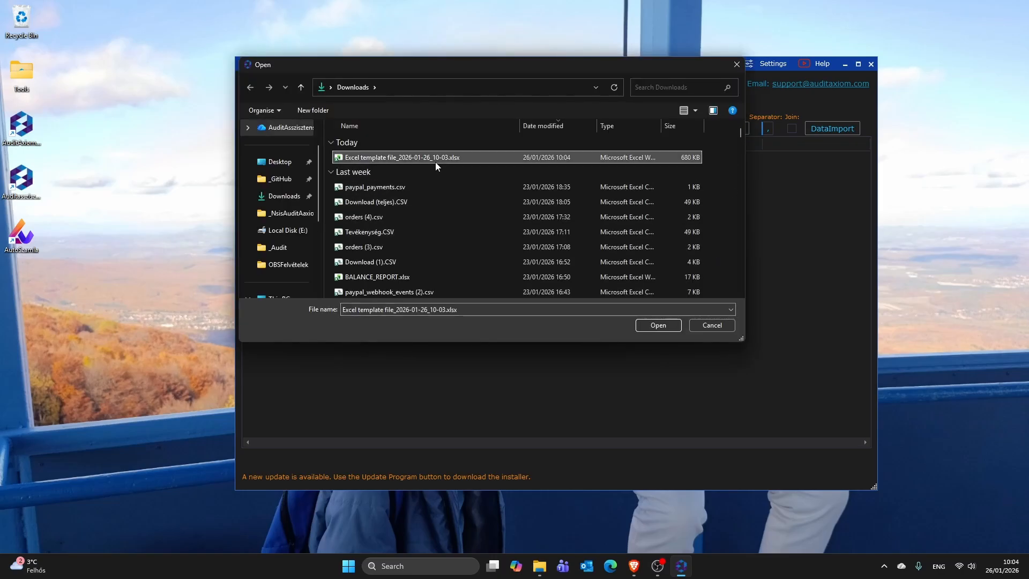
{"action": "left_click", "coordinate": [646, 323]}
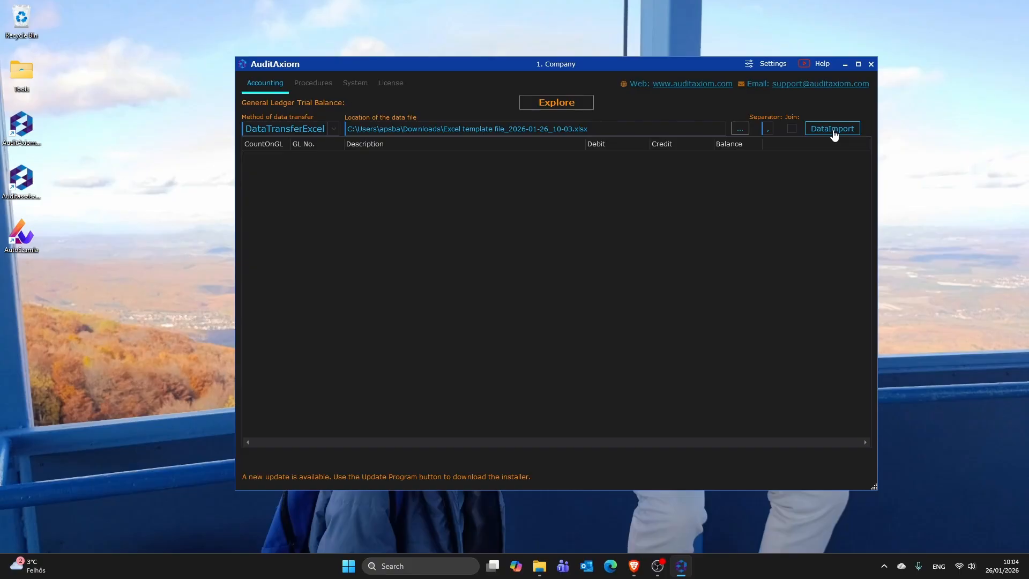
{"action": "left_click", "coordinate": [833, 129]}
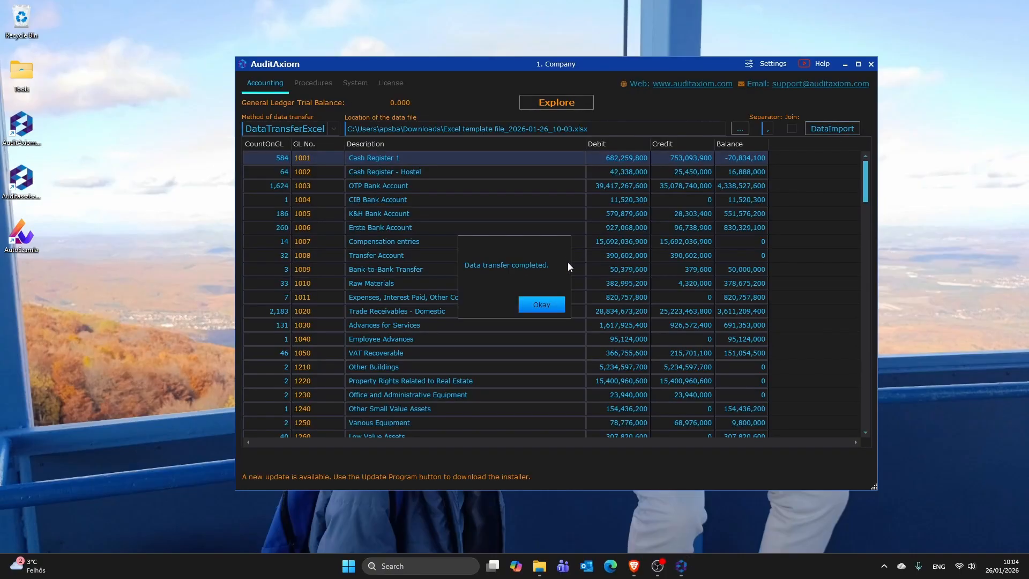
{"action": "left_click", "coordinate": [542, 305]}
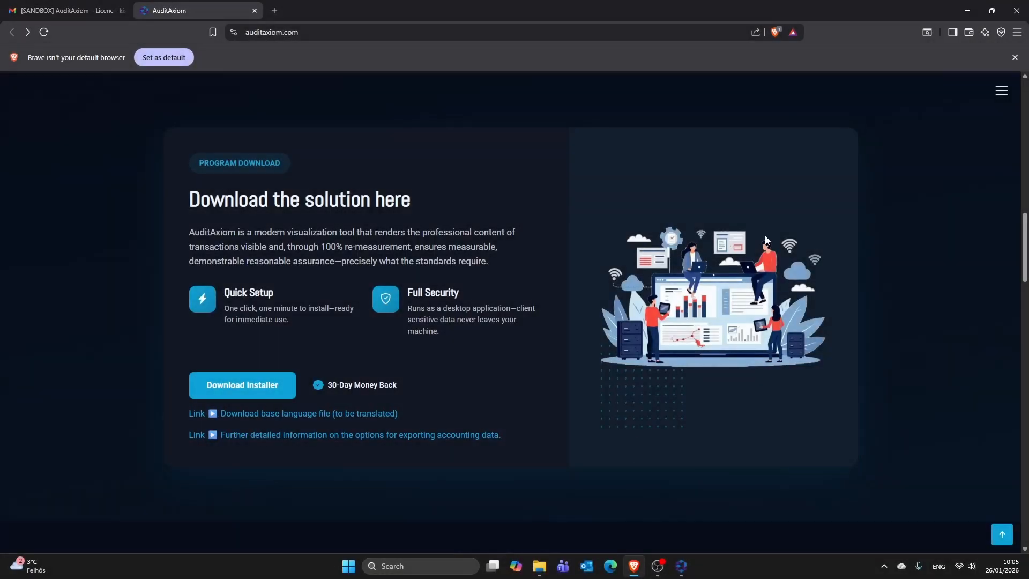
Step: Download the SAP B1 DataExport App from the website's data export information page and save DataLink_SAP_B1.zip to Downloads
{"action": "left_click", "coordinate": [323, 438]}
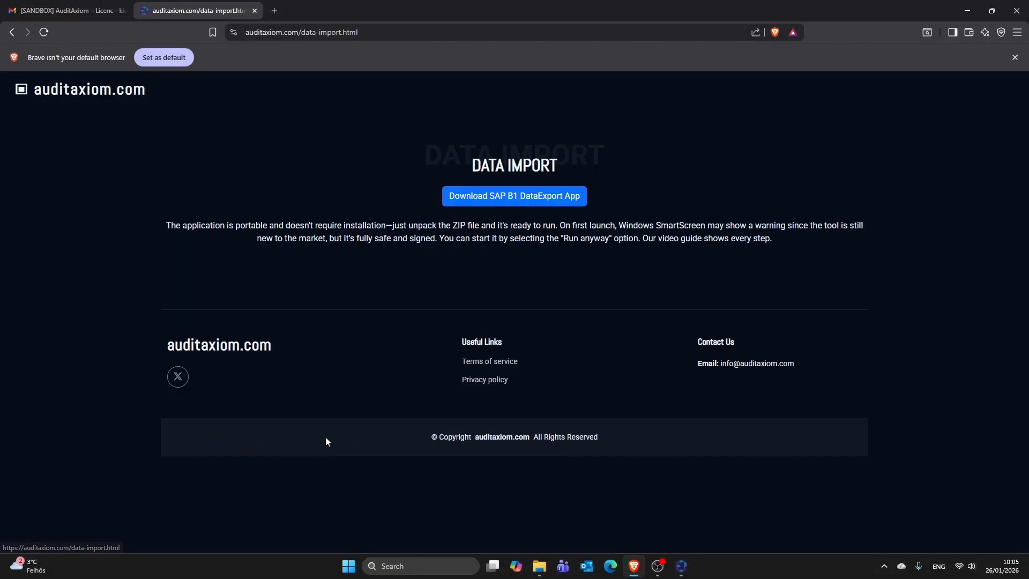
{"action": "left_click", "coordinate": [509, 196]}
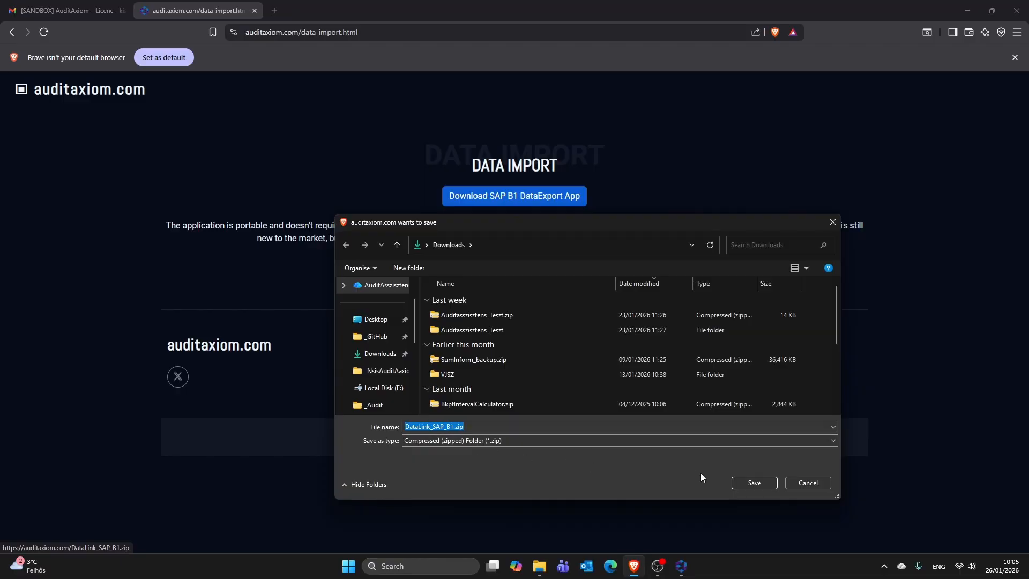
{"action": "left_click", "coordinate": [750, 485]}
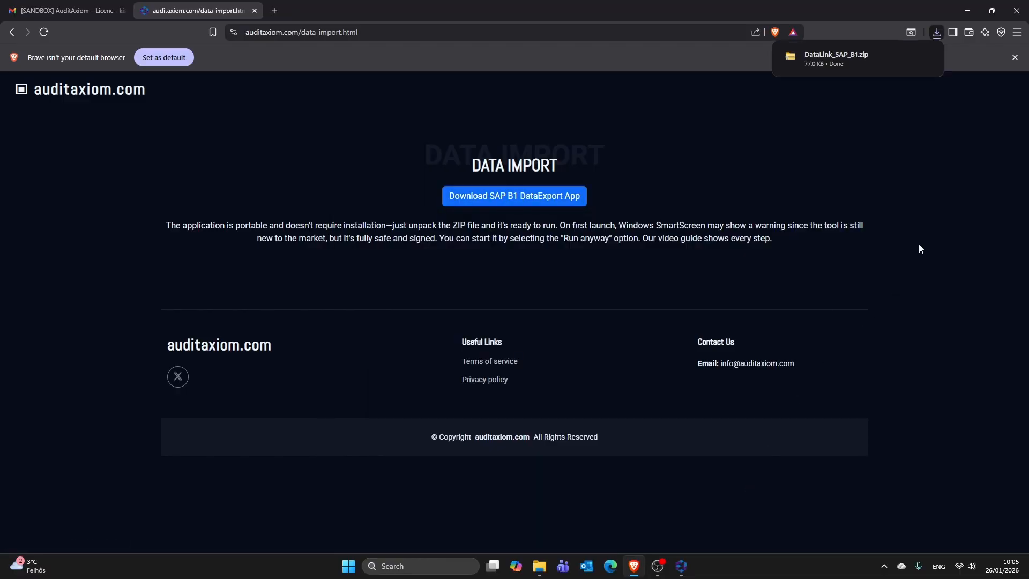
Step: Extract DataLink_SAP_B1.zip into the DataLink_SAP_B1 folder in Downloads and show the extracted files
{"action": "left_click", "coordinate": [886, 56]}
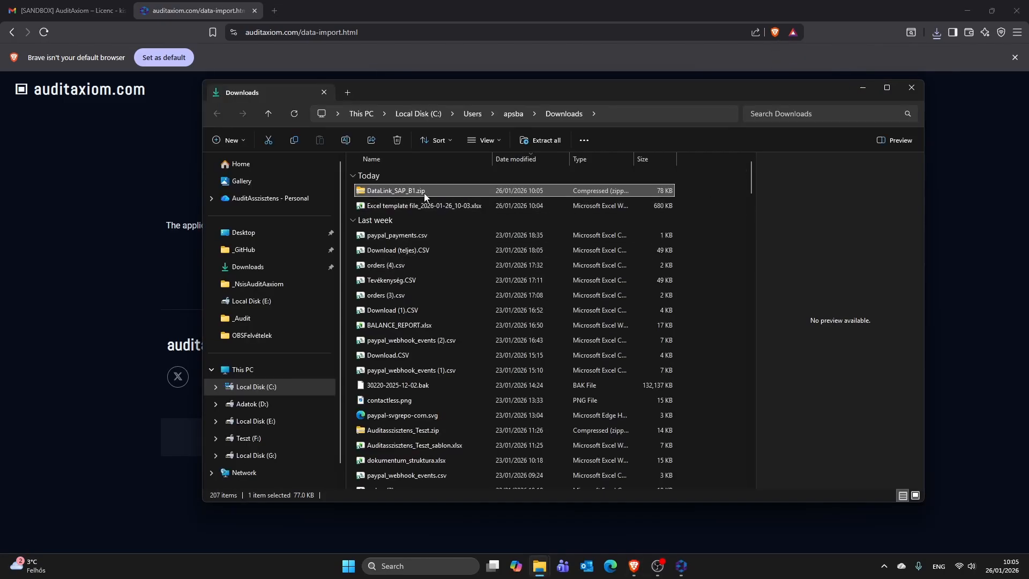
{"action": "right_click", "coordinate": [424, 196]}
{"action": "left_click", "coordinate": [470, 321]}
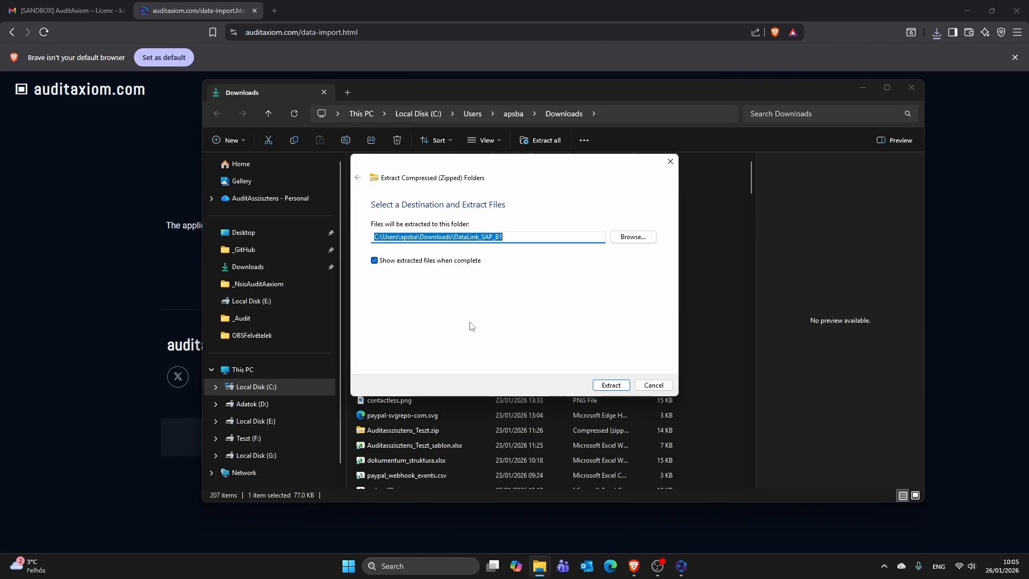
{"action": "left_click", "coordinate": [610, 386]}
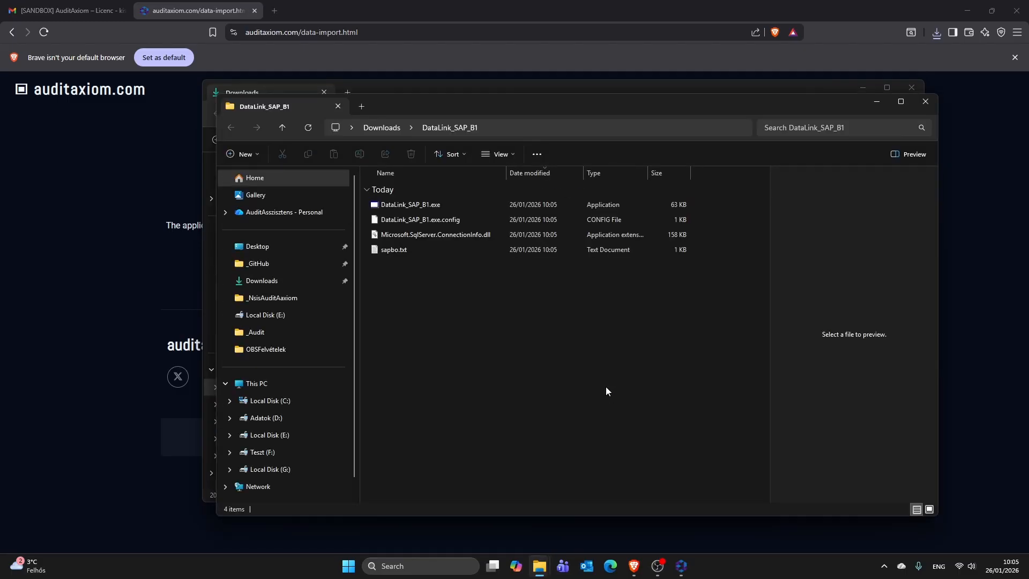
Step: Inspect the digital signature of DataLink_SAP_B1.exe in its file properties, and examine the queries in sapbo.txt
{"action": "left_click", "coordinate": [423, 205]}
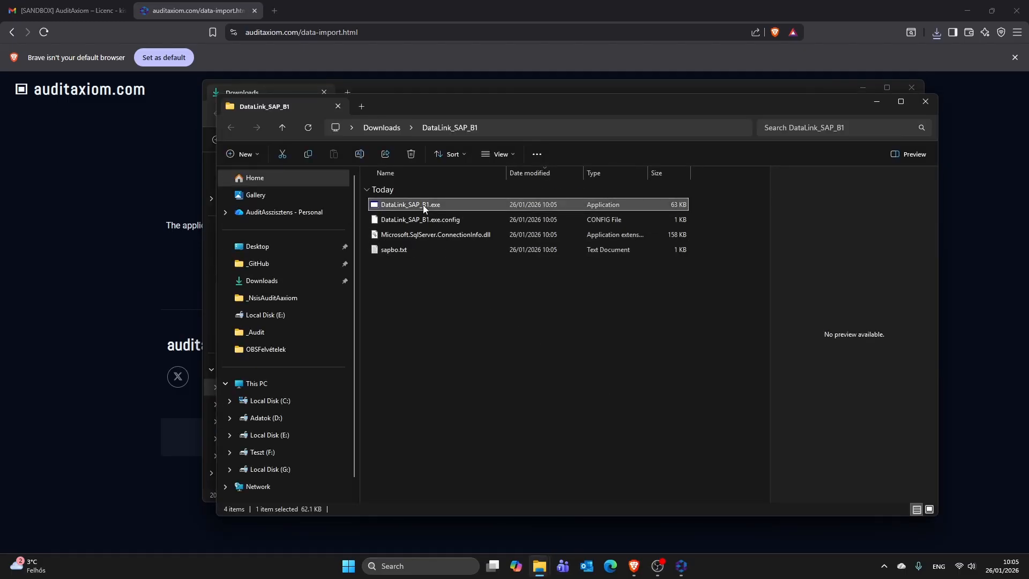
{"action": "right_click", "coordinate": [423, 204]}
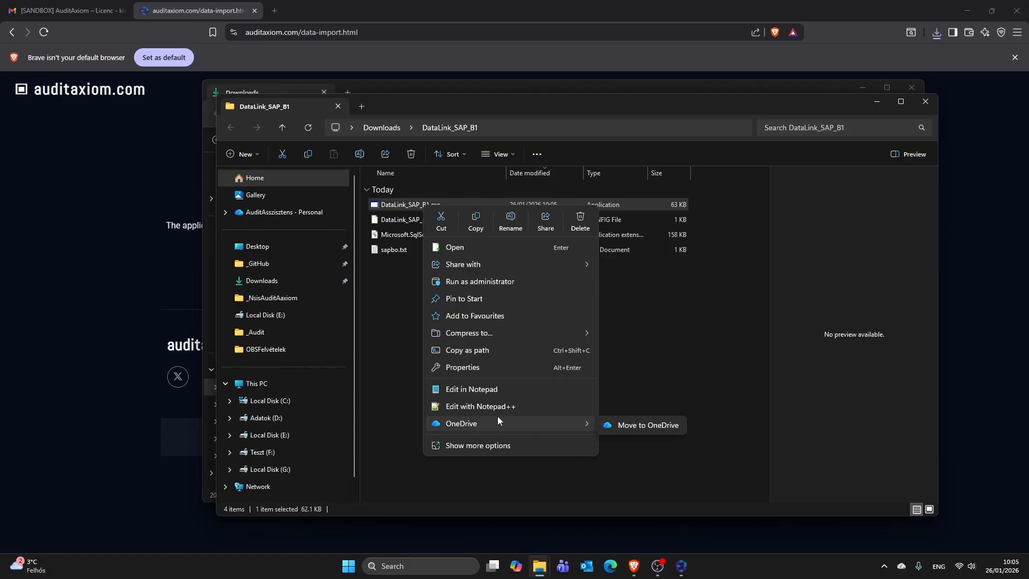
{"action": "left_click", "coordinate": [469, 368]}
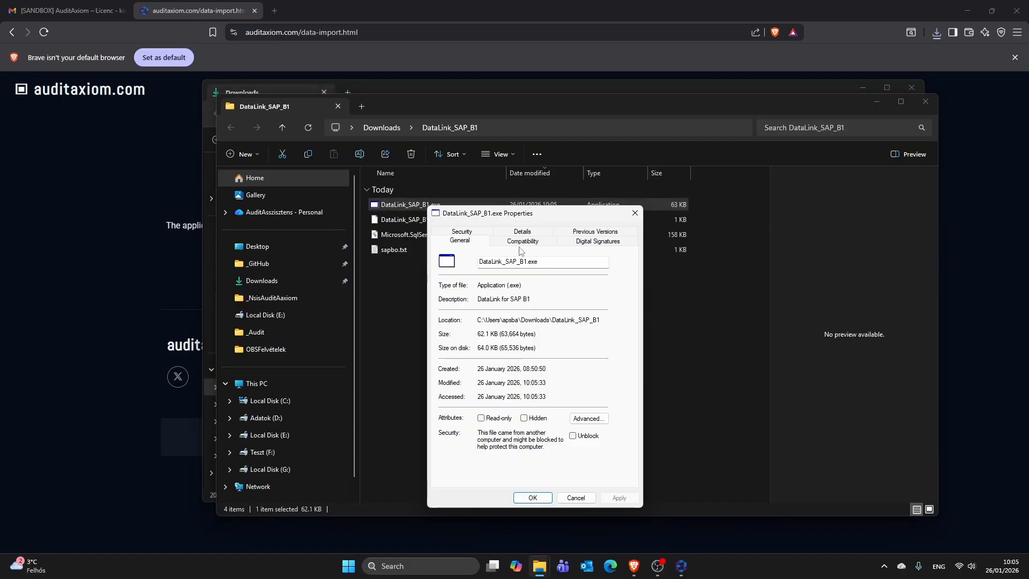
{"action": "left_click", "coordinate": [580, 245]}
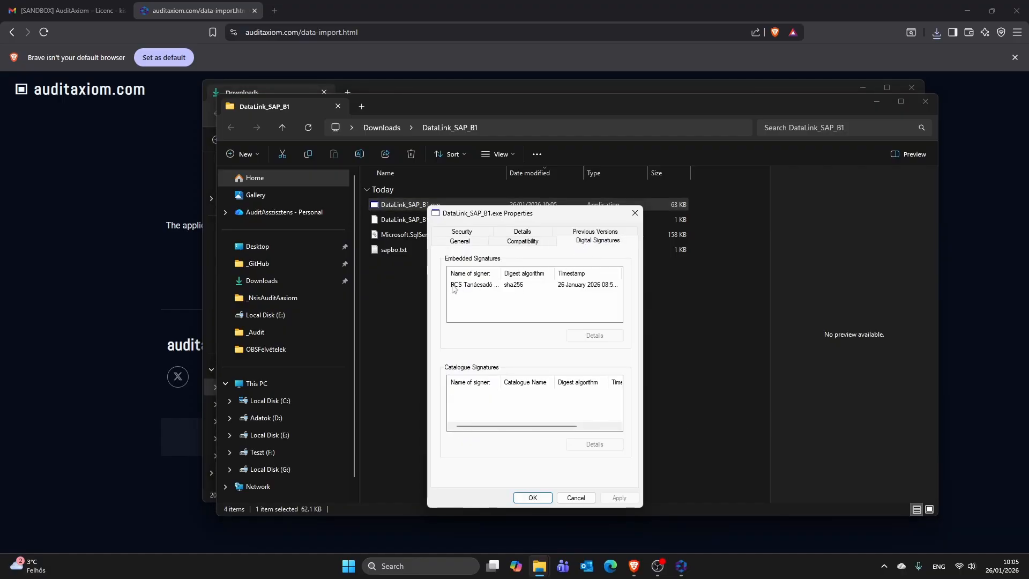
{"action": "left_click", "coordinate": [634, 213]}
Step: Examine the first table's select query in sapbo.txt and close the text file
{"action": "double_click", "coordinate": [395, 252]}
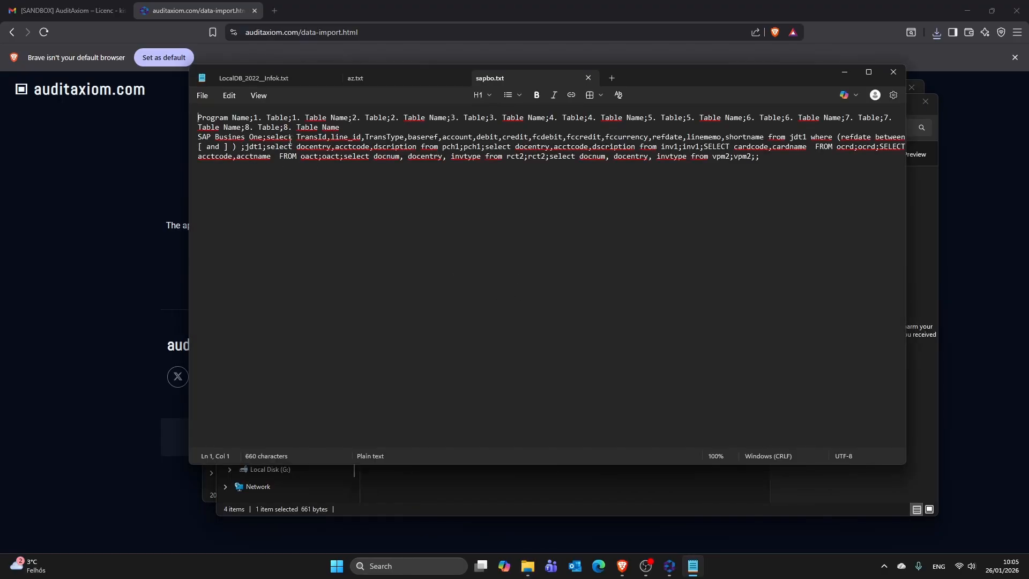
{"action": "left_click_drag", "start_coordinate": [267, 139], "coordinate": [831, 138]}
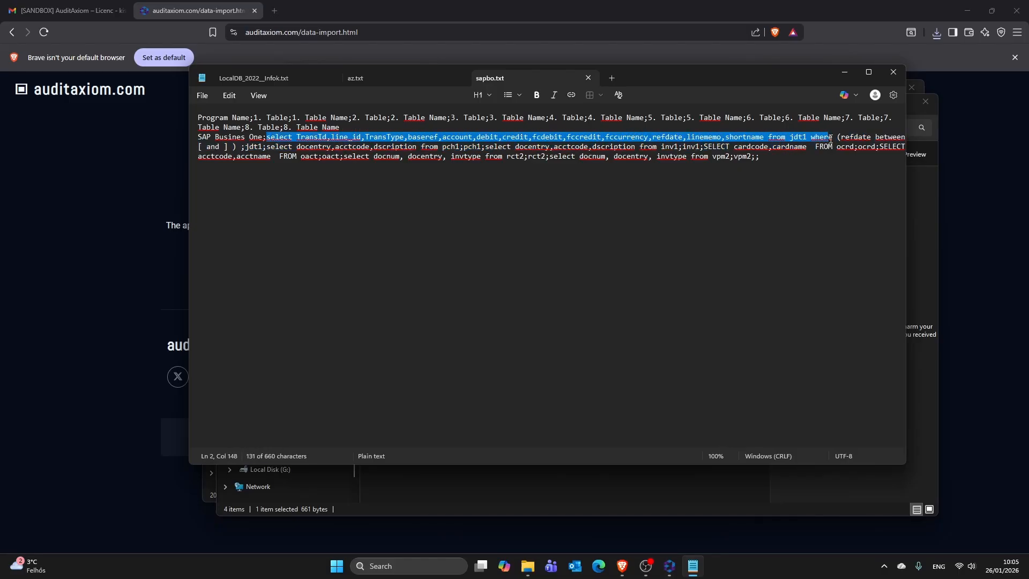
{"action": "left_click", "coordinate": [891, 74]}
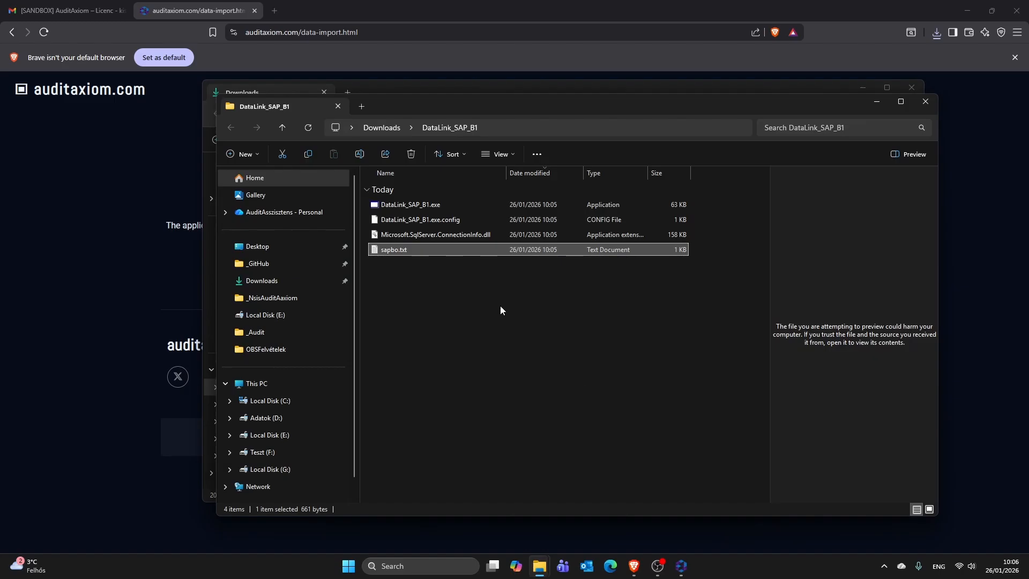
Step: Launch DataLink_SAP_B1.exe and allow it to run anyway despite the SmartScreen protection
{"action": "double_click", "coordinate": [411, 208]}
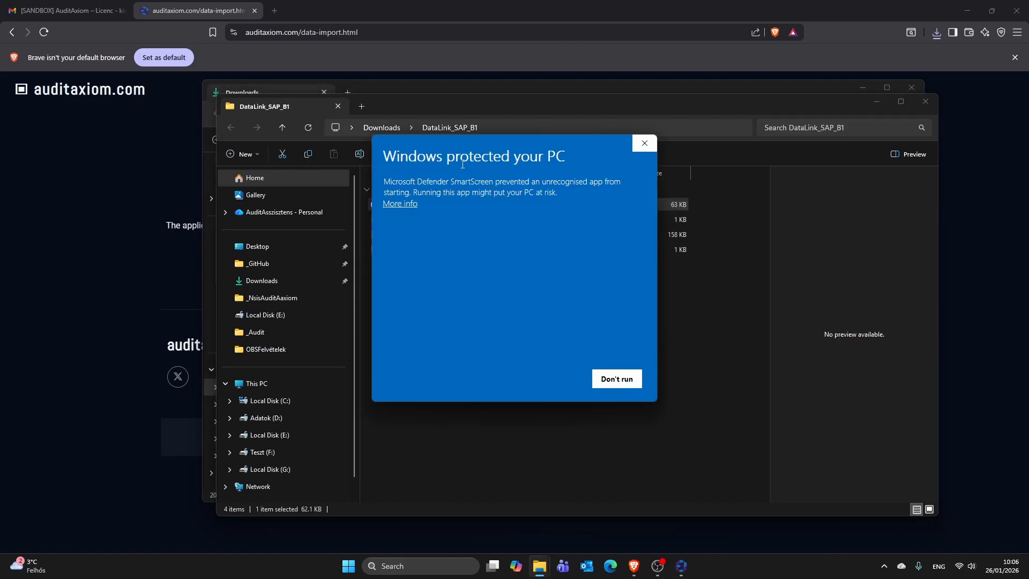
{"action": "left_click", "coordinate": [399, 204]}
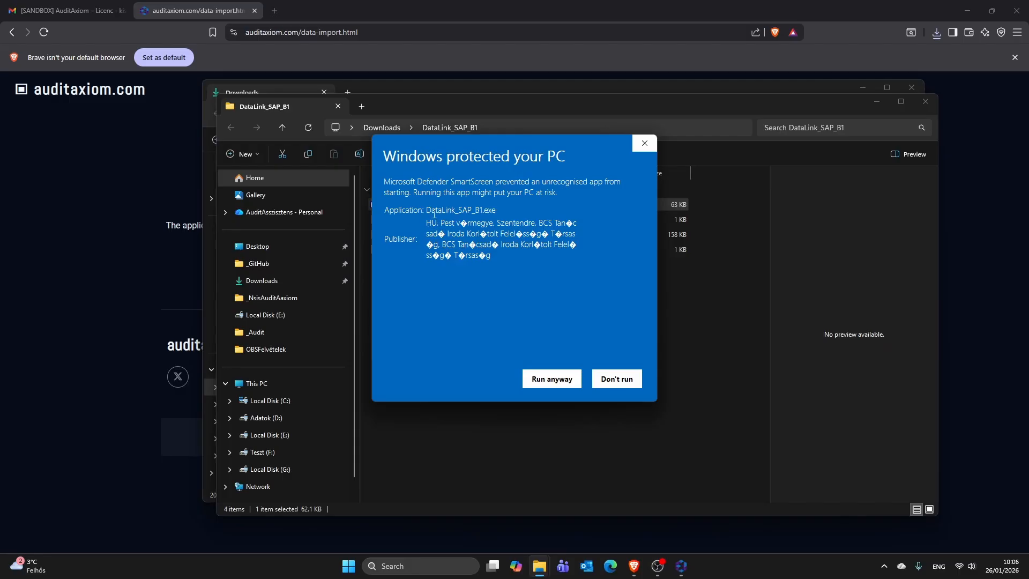
{"action": "left_click", "coordinate": [543, 378]}
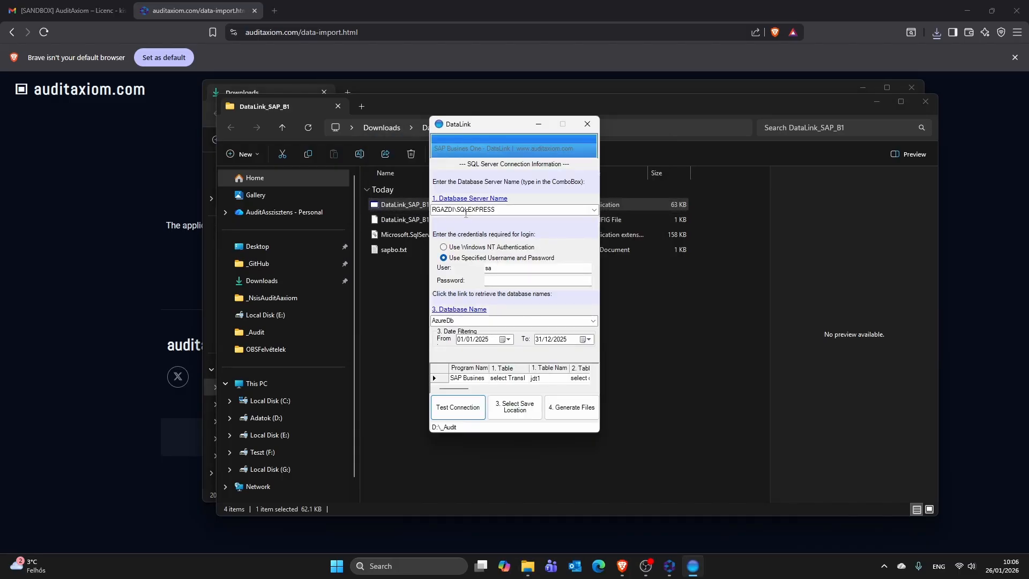
Step: Replace the instance part of DataLink's database server name with Example and activate the login password field
{"action": "double_click", "coordinate": [472, 212]}
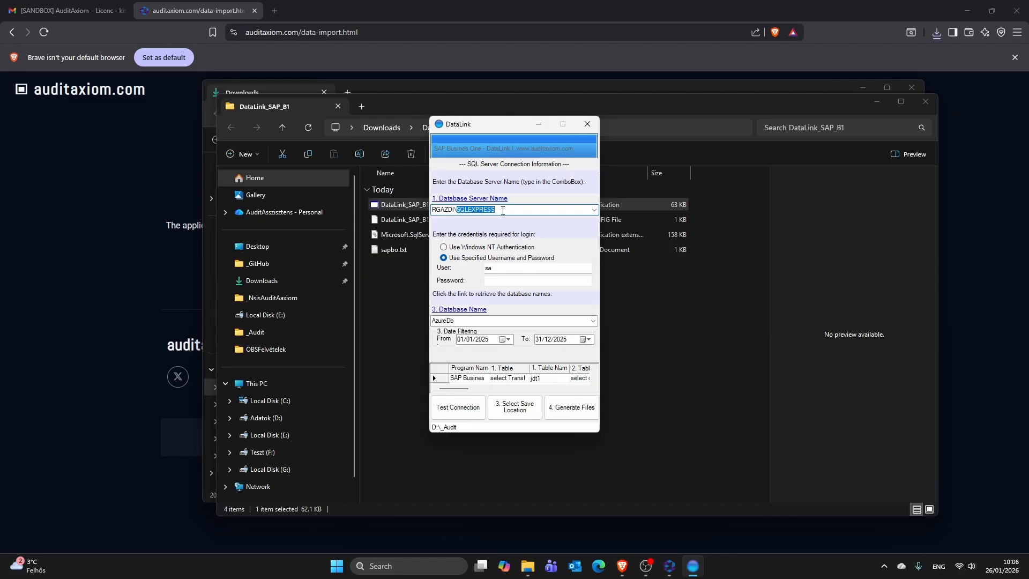
{"action": "type", "text": "Example"}
{"action": "left_click", "coordinate": [512, 280]}
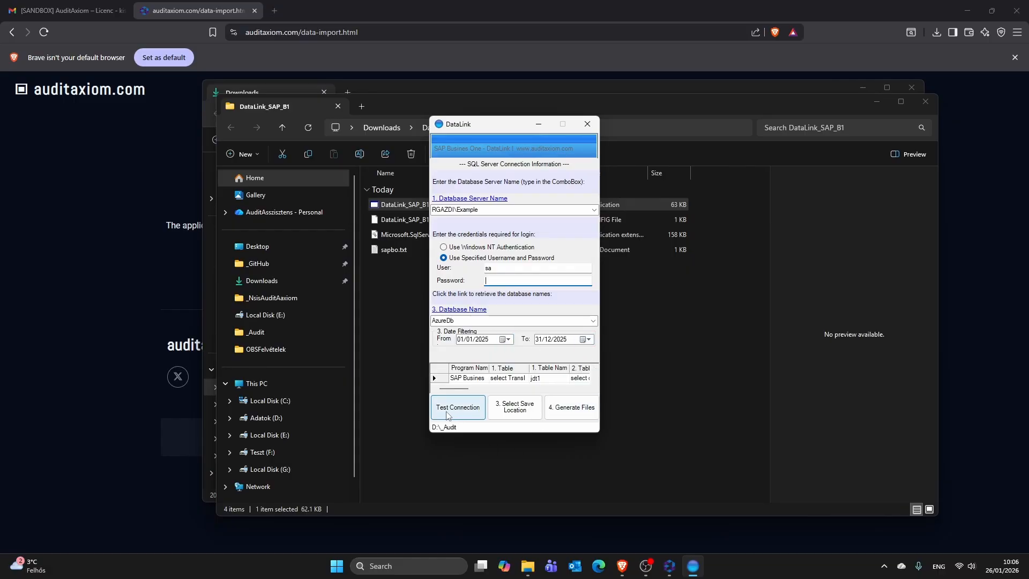
Step: Look at DataLink's save location chooser, dismiss it without choosing a folder, and open the SAPB1-XXX folder in D:\_Audit\Data
{"action": "left_click", "coordinate": [522, 416]}
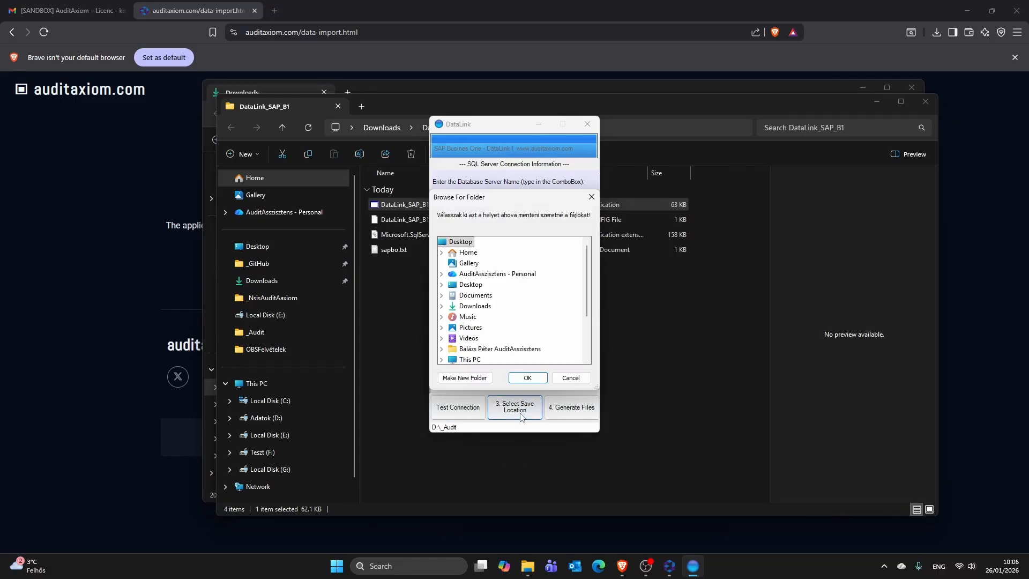
{"action": "left_click", "coordinate": [569, 380]}
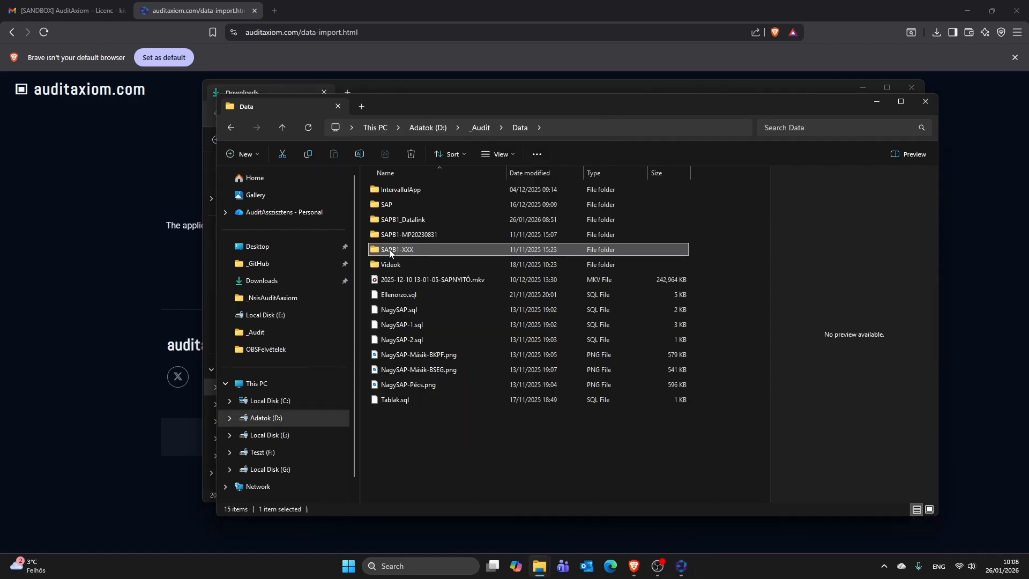
{"action": "double_click", "coordinate": [375, 256]}
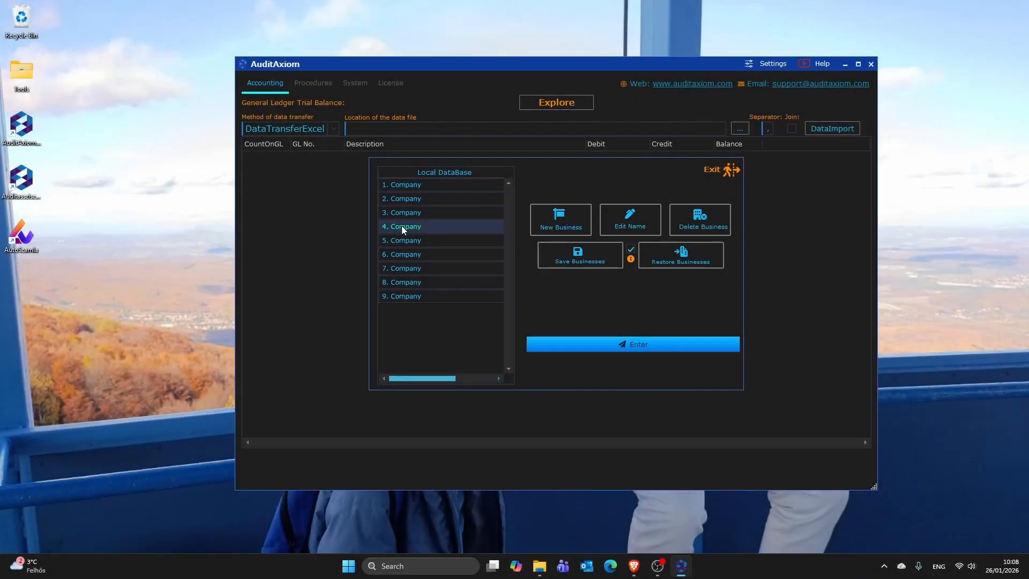
Step: Open 4. Company from AuditAxiom's local database and accept the creation of its data file
{"action": "double_click", "coordinate": [403, 227]}
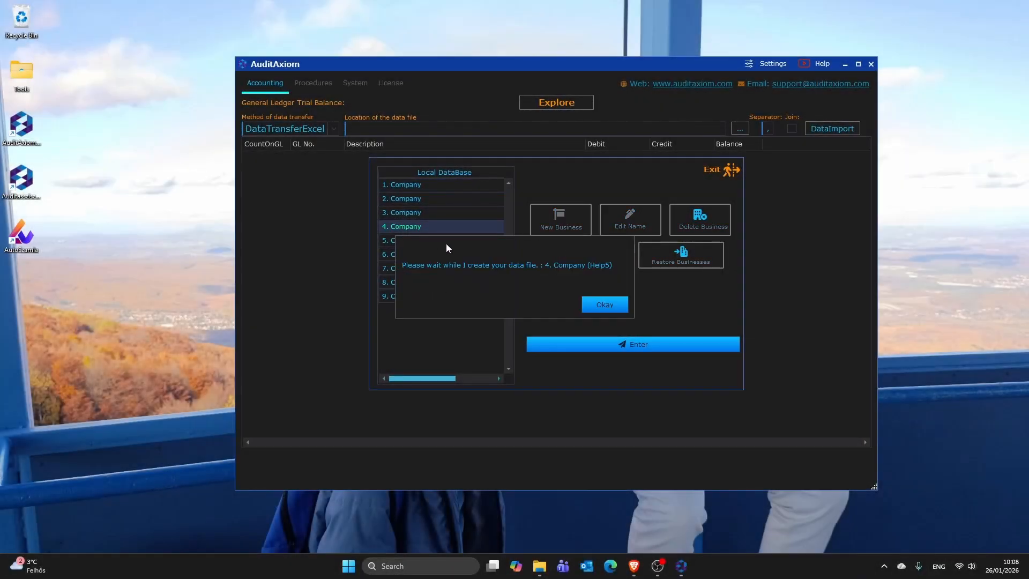
{"action": "left_click", "coordinate": [605, 304]}
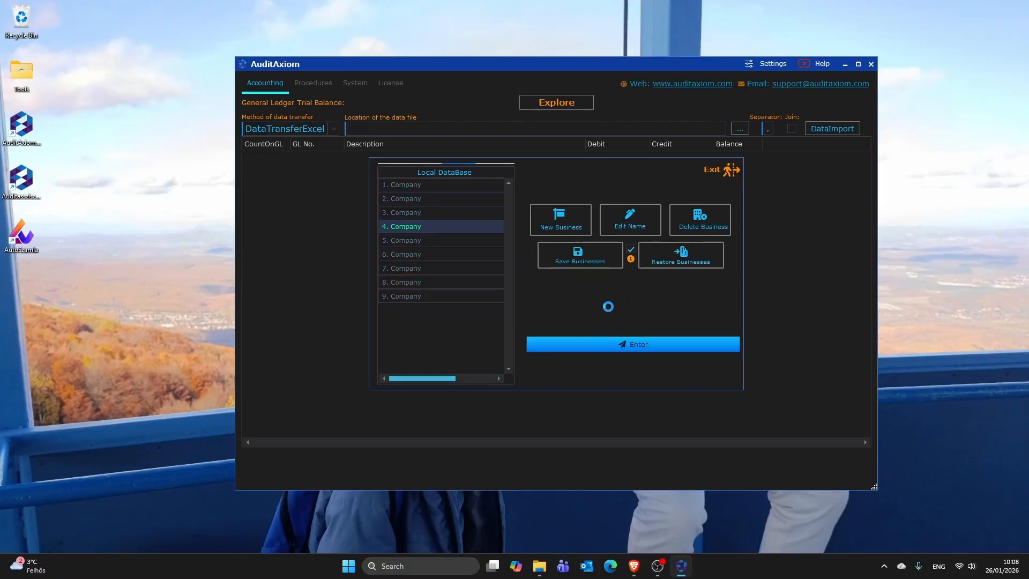
{"action": "left_click", "coordinate": [554, 305]}
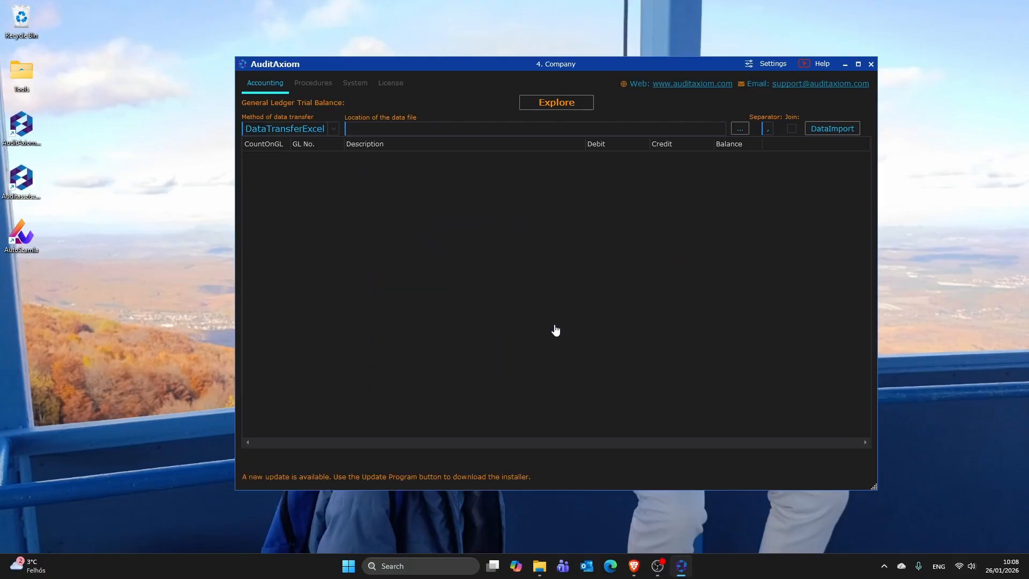
Step: Set the data transfer method to SAP B. ONE and import the data using inv1.txt from D:\_Audit\Data\SAPB1-XXX
{"action": "left_click", "coordinate": [330, 130]}
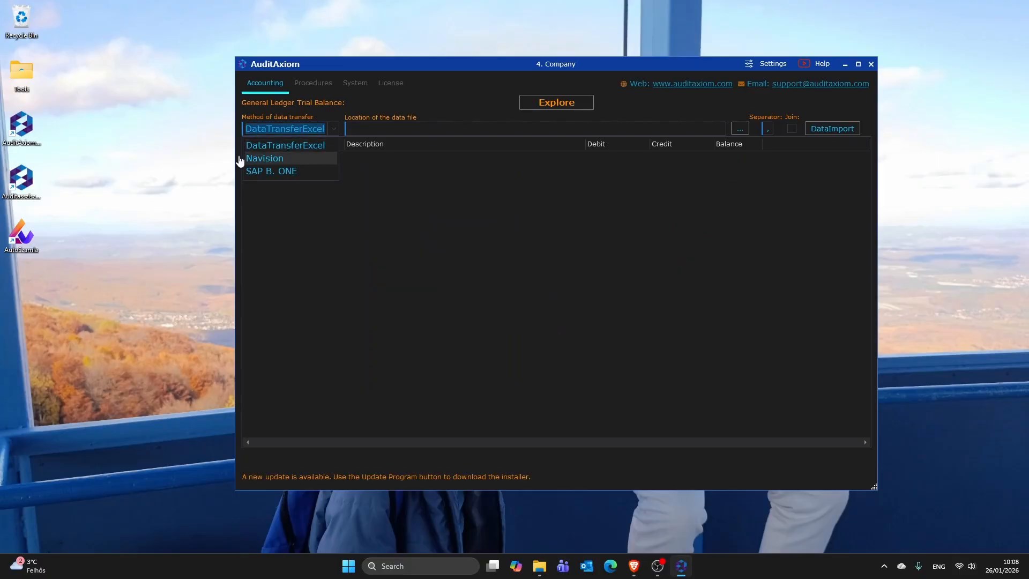
{"action": "left_click", "coordinate": [281, 172]}
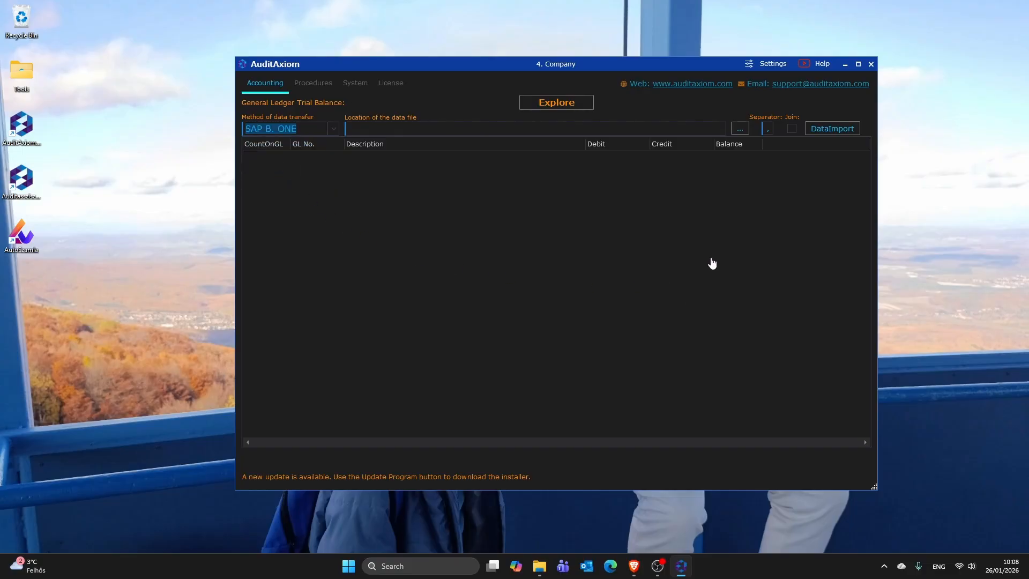
{"action": "left_click", "coordinate": [740, 129]}
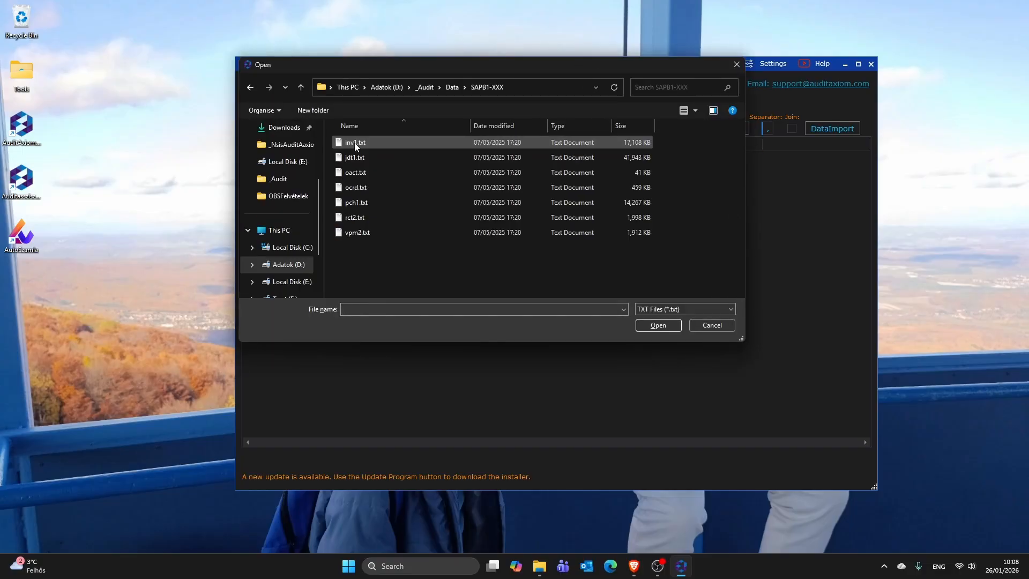
{"action": "left_click", "coordinate": [354, 142]}
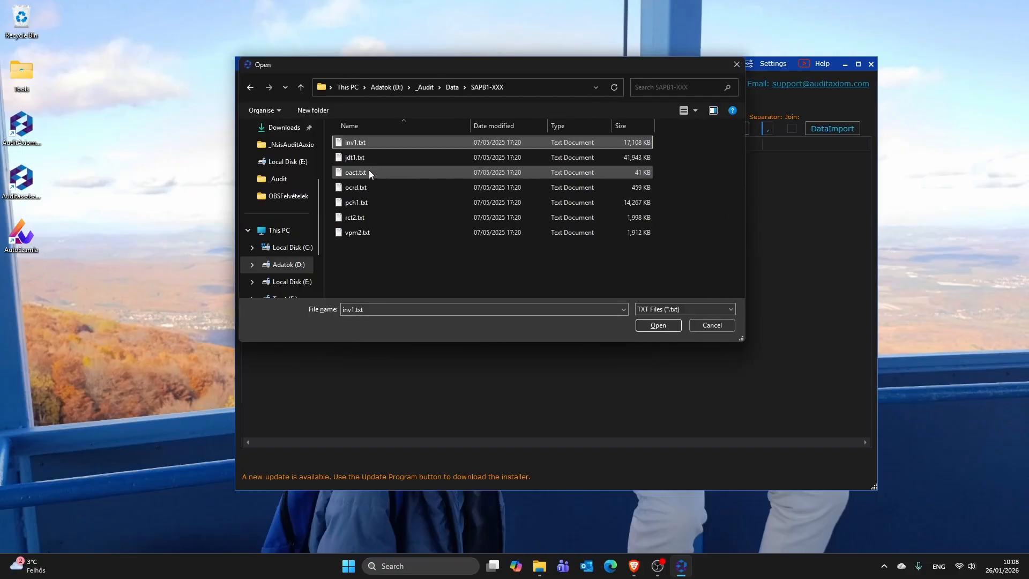
{"action": "left_click", "coordinate": [657, 325]}
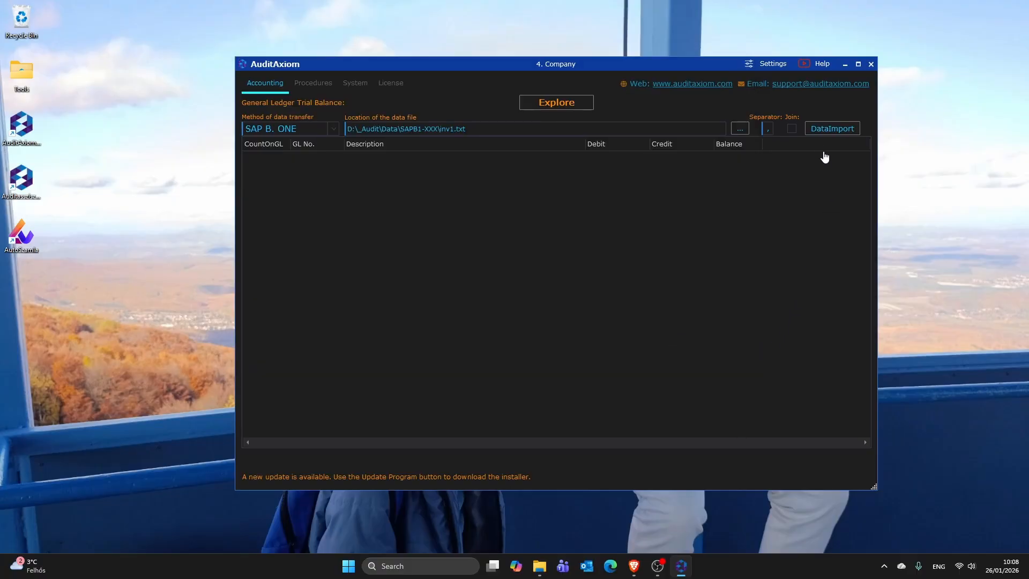
{"action": "left_click", "coordinate": [820, 133]}
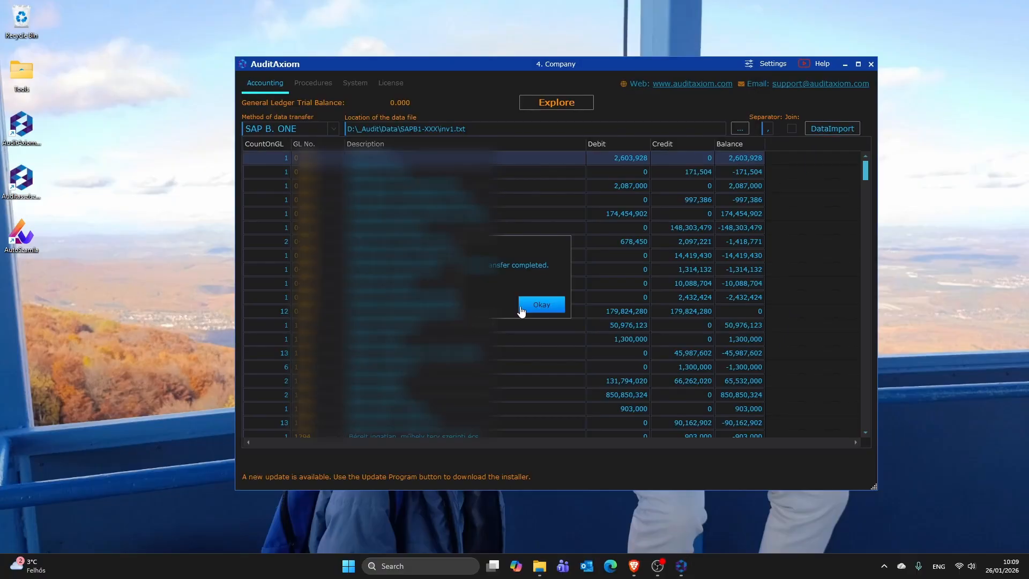
{"action": "left_click", "coordinate": [536, 305]}
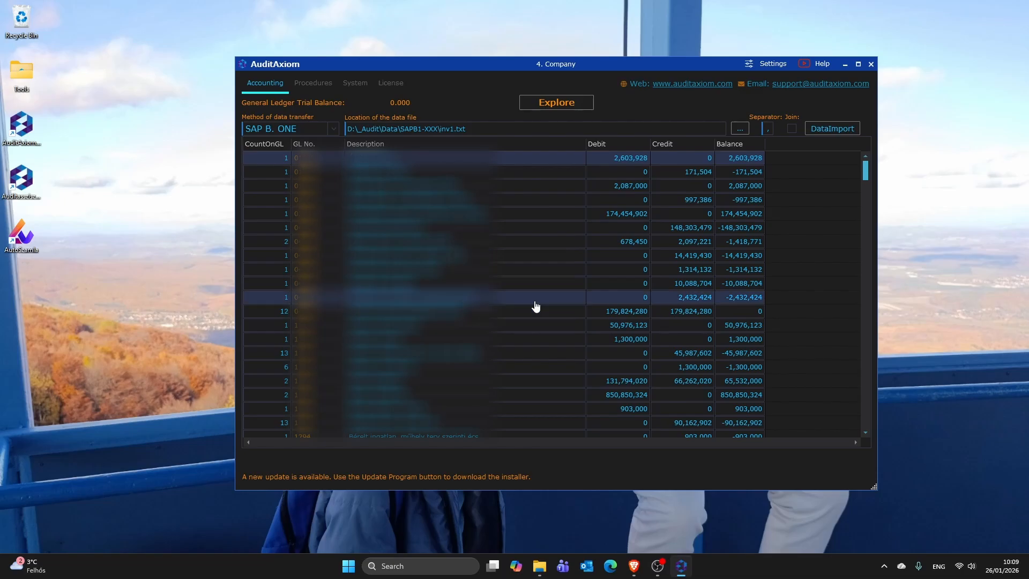
Step: Start AuditAxiom's software update and agree to download the update installer
{"action": "left_click", "coordinate": [311, 85]}
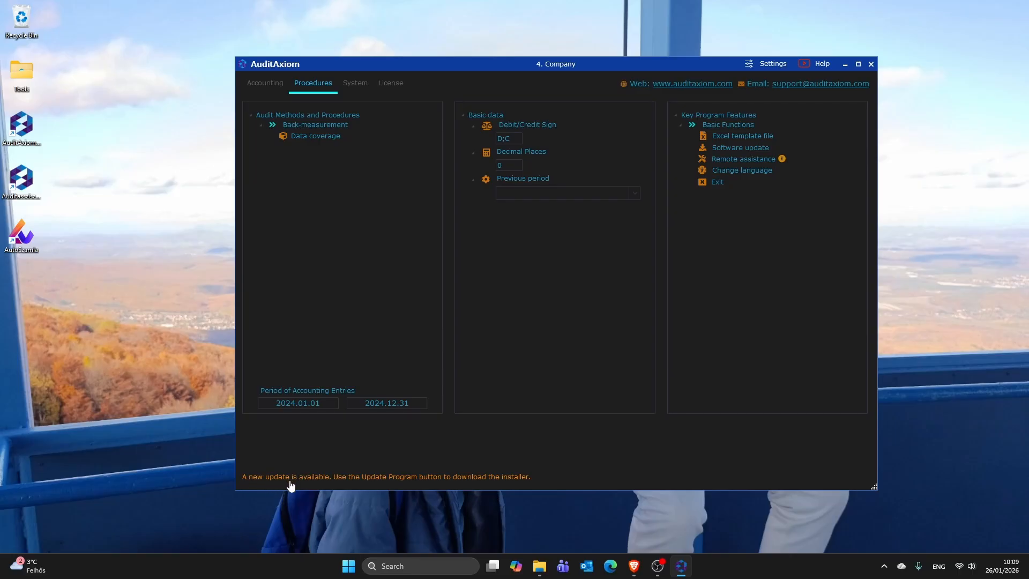
{"action": "left_click", "coordinate": [745, 150]}
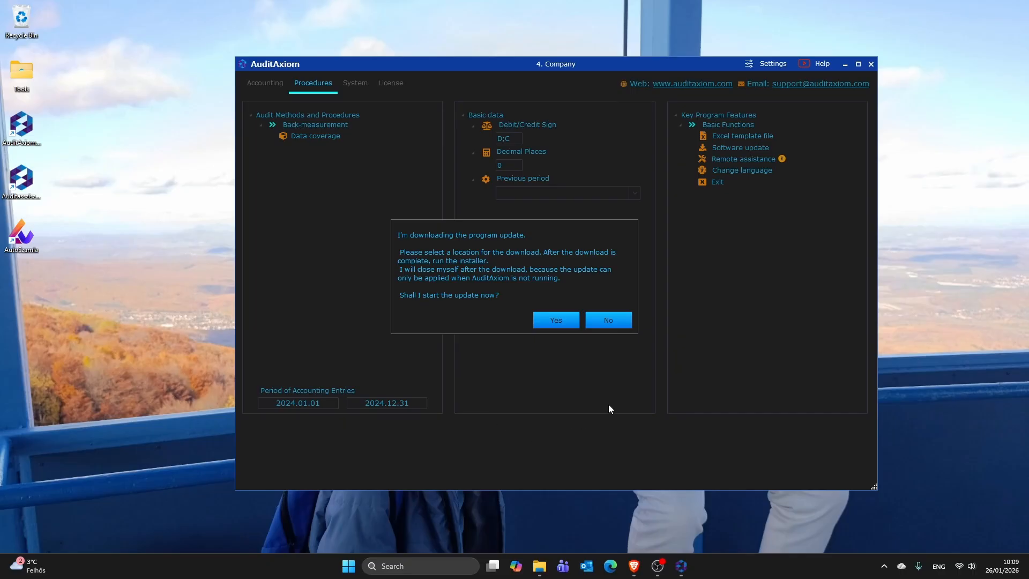
{"action": "left_click", "coordinate": [555, 320]}
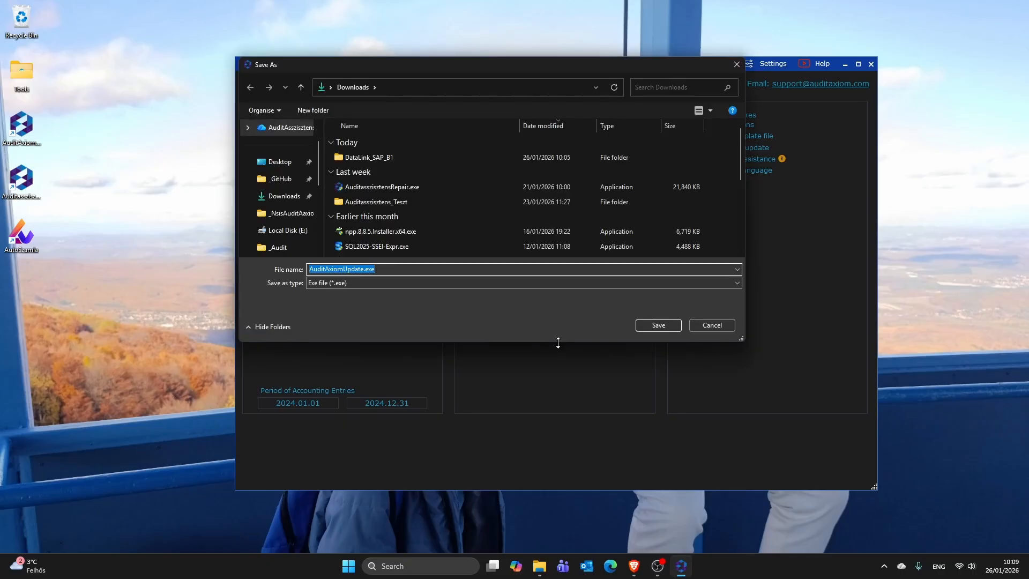